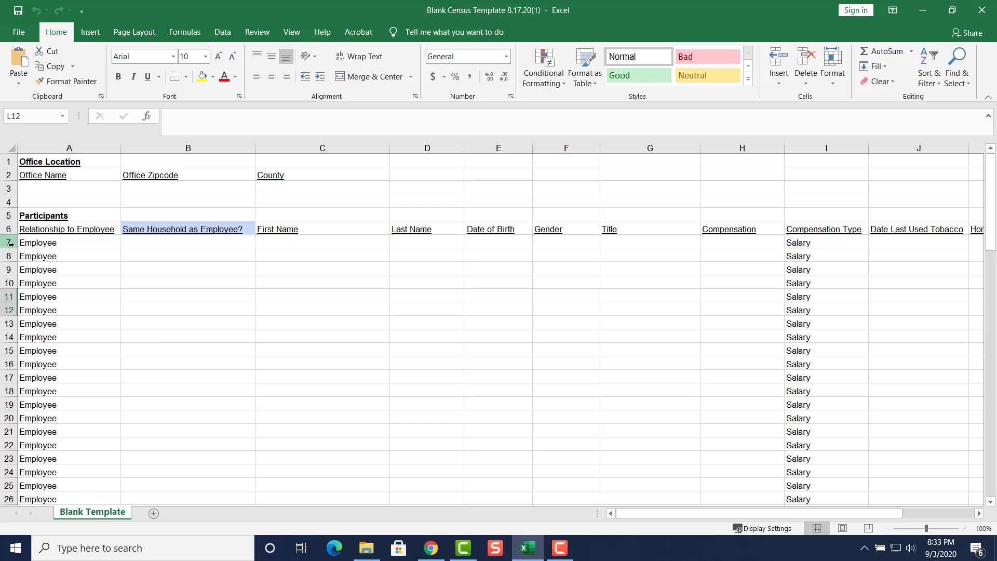
Step: Keep A7 as Employee and set A8 to Dependent - Spouse using the relationship dropdowns
{"action": "left_click_drag", "start_coordinate": [9, 242], "coordinate": [23, 417]}
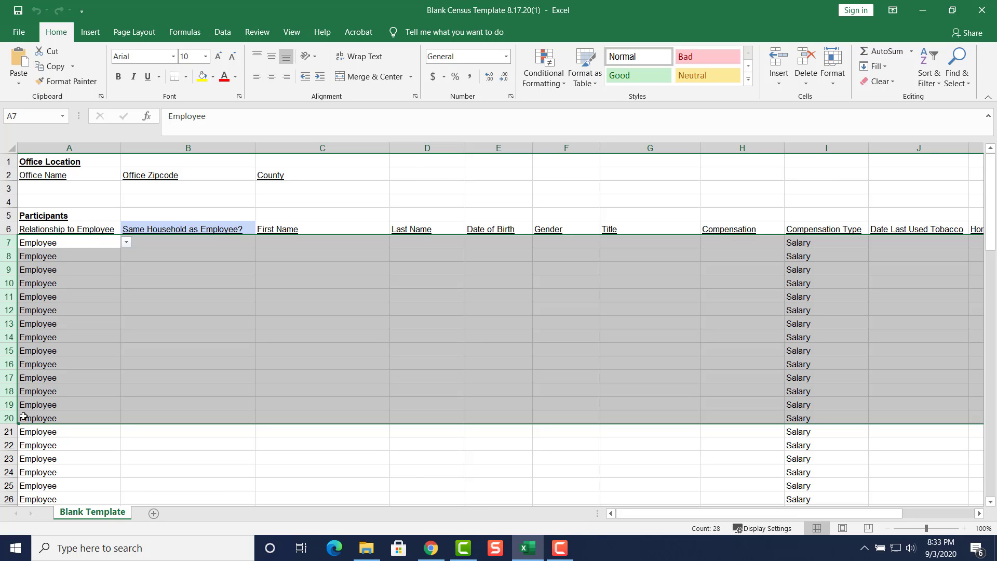
{"action": "left_click", "coordinate": [75, 310]}
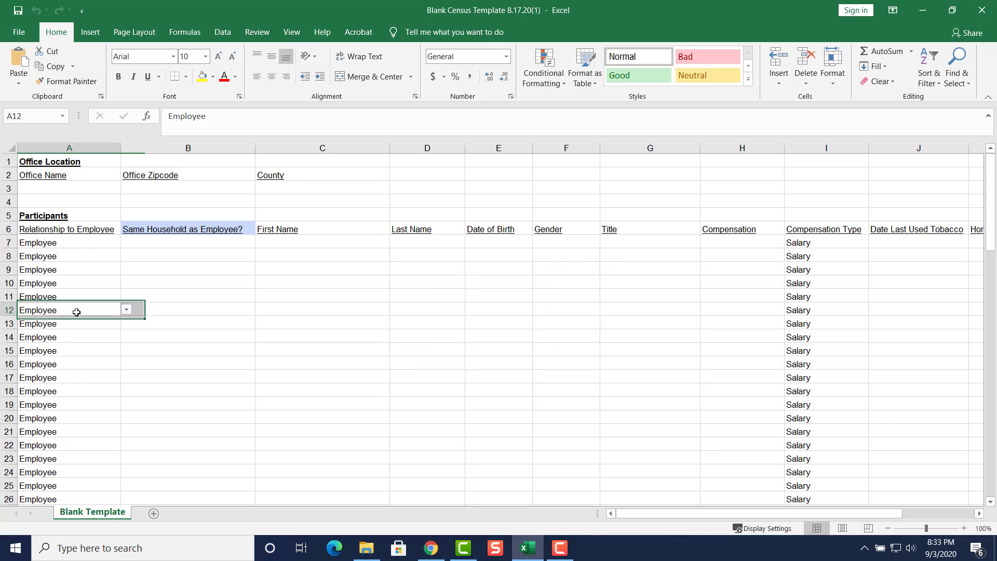
{"action": "left_click", "coordinate": [101, 242]}
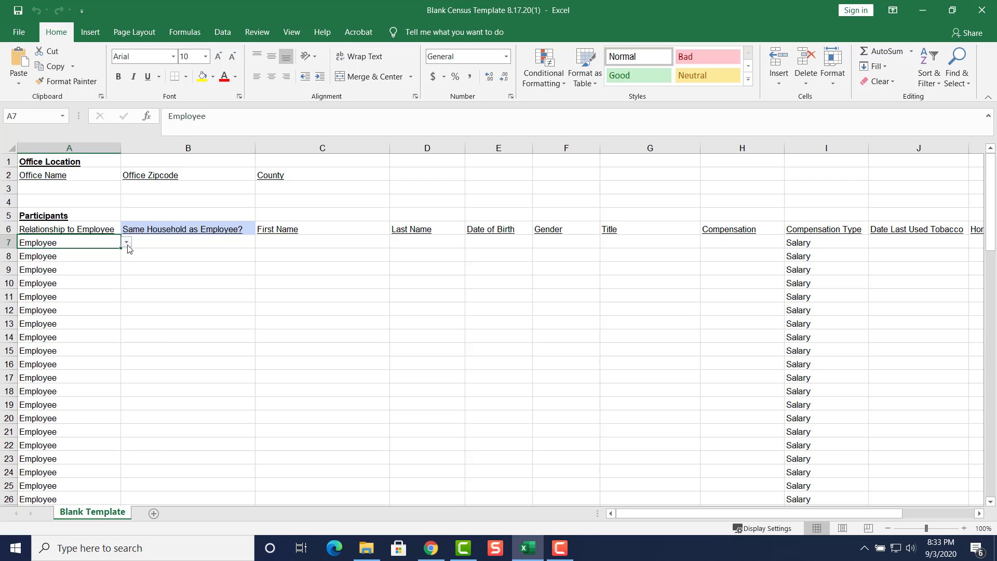
{"action": "left_click", "coordinate": [126, 243]}
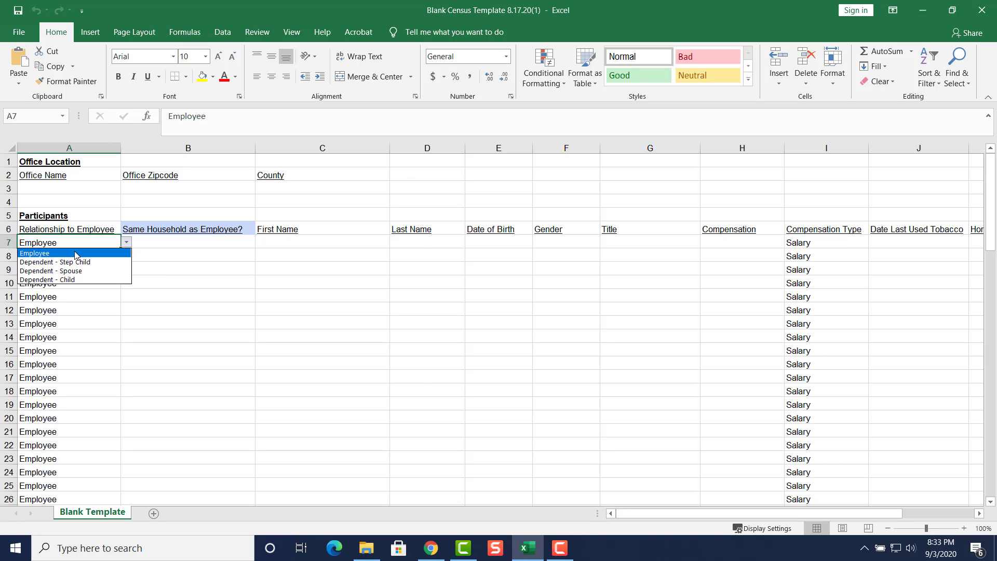
{"action": "left_click", "coordinate": [75, 255]}
{"action": "left_click", "coordinate": [82, 255]}
{"action": "left_click", "coordinate": [126, 256]}
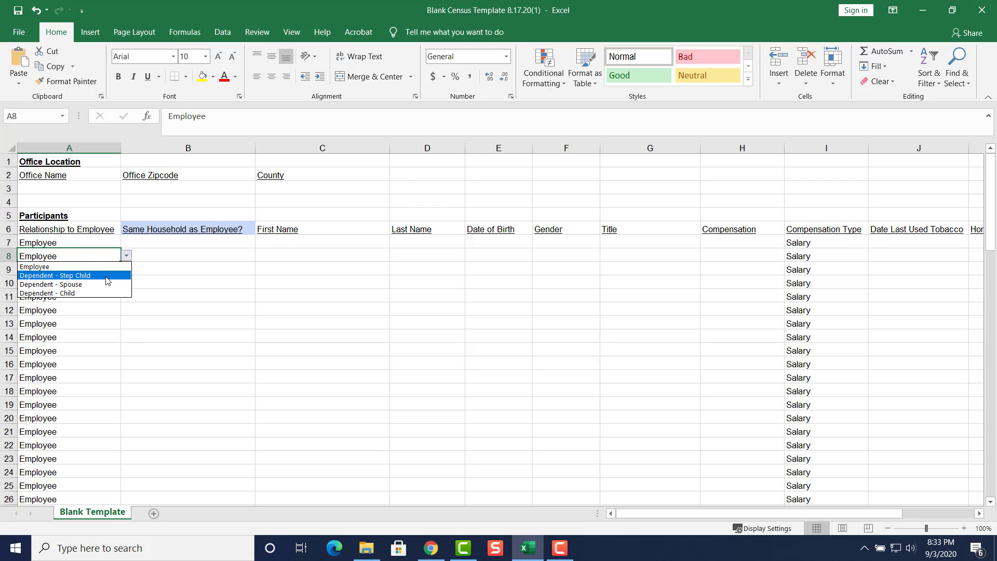
{"action": "left_click", "coordinate": [68, 284]}
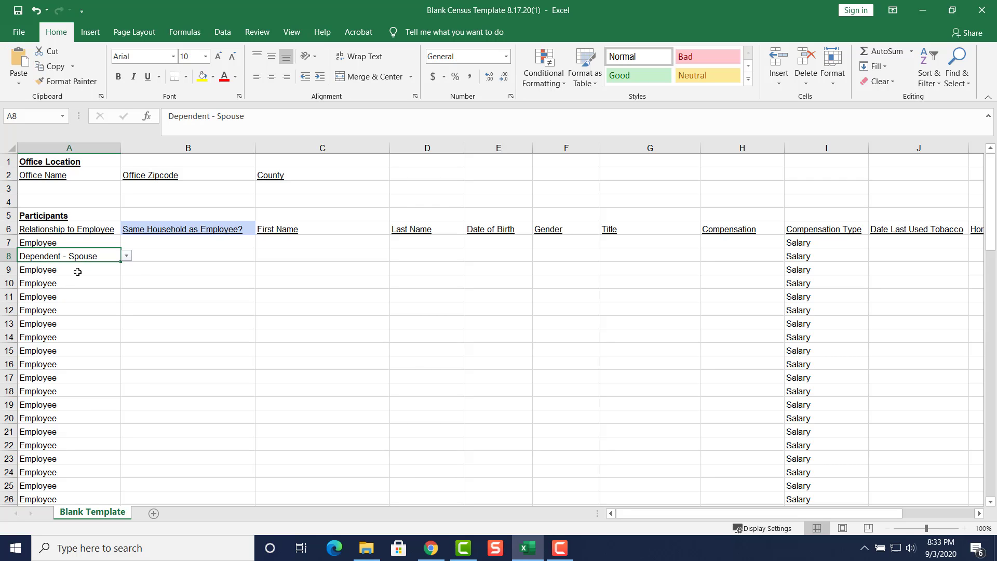
Step: Set both A9 and A10 to Dependent - Child
{"action": "left_click", "coordinate": [77, 271]}
{"action": "left_click", "coordinate": [126, 269]}
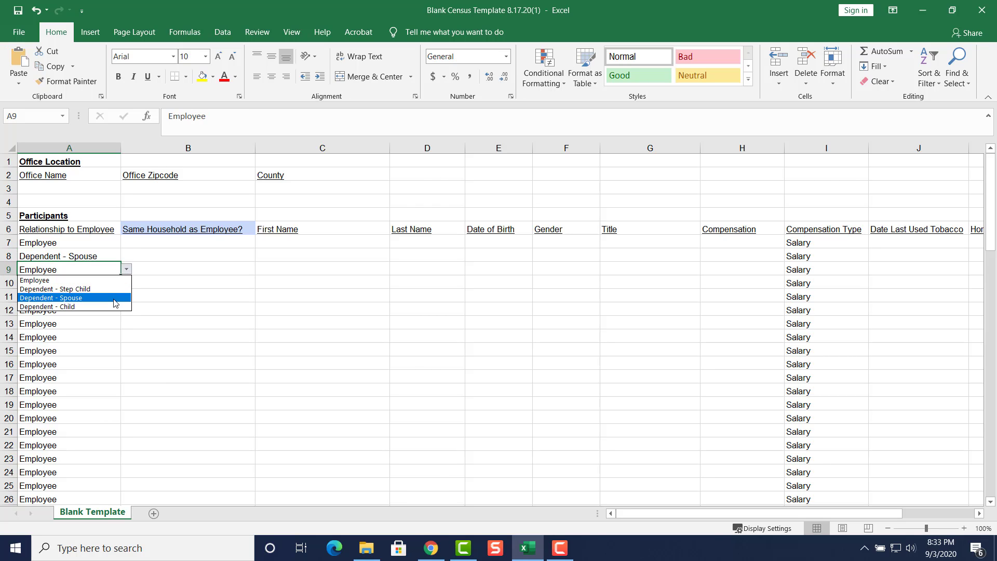
{"action": "left_click", "coordinate": [96, 306]}
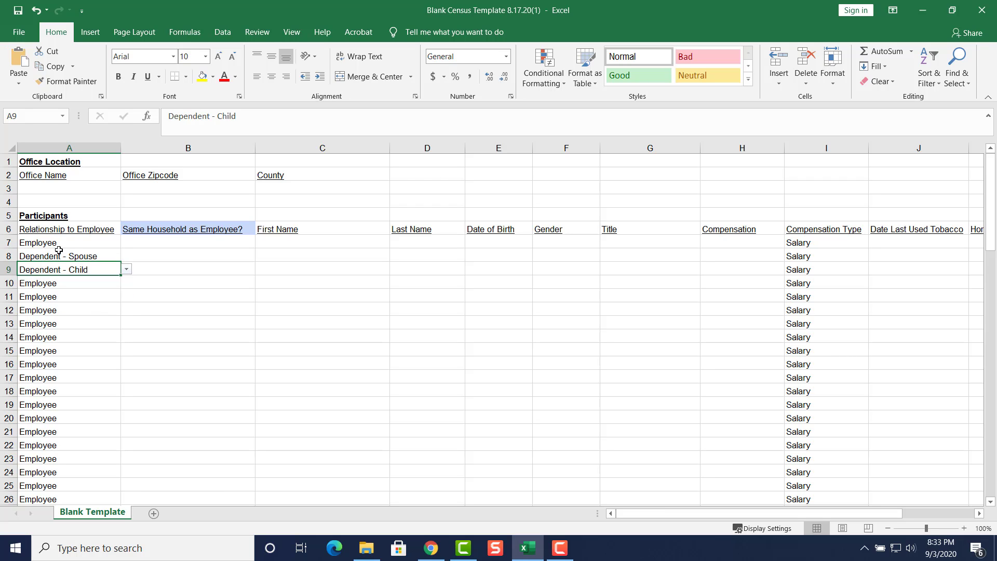
{"action": "left_click", "coordinate": [72, 241]}
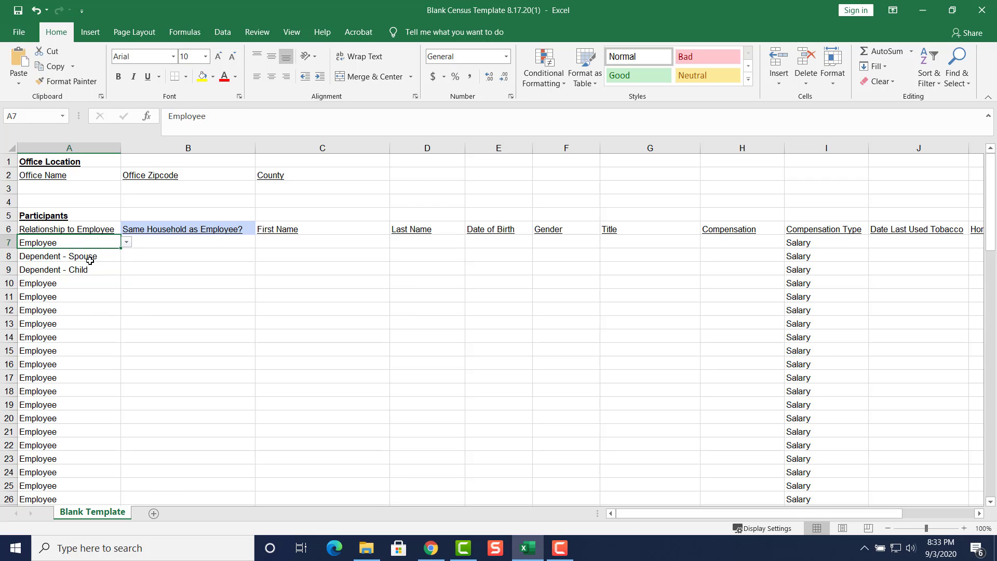
{"action": "left_click", "coordinate": [88, 257]}
{"action": "left_click", "coordinate": [94, 270]}
{"action": "left_click", "coordinate": [96, 281]}
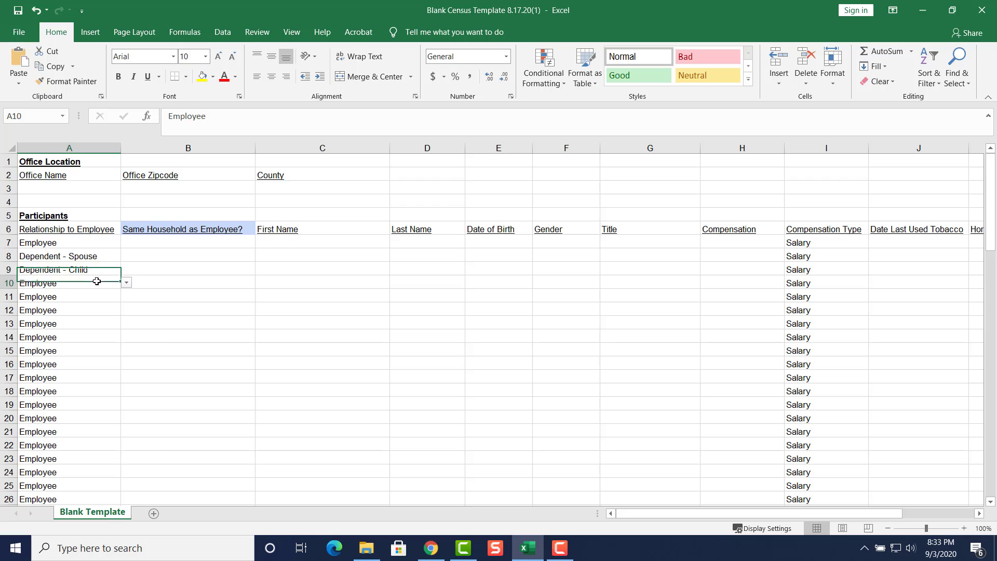
{"action": "left_click", "coordinate": [127, 283]}
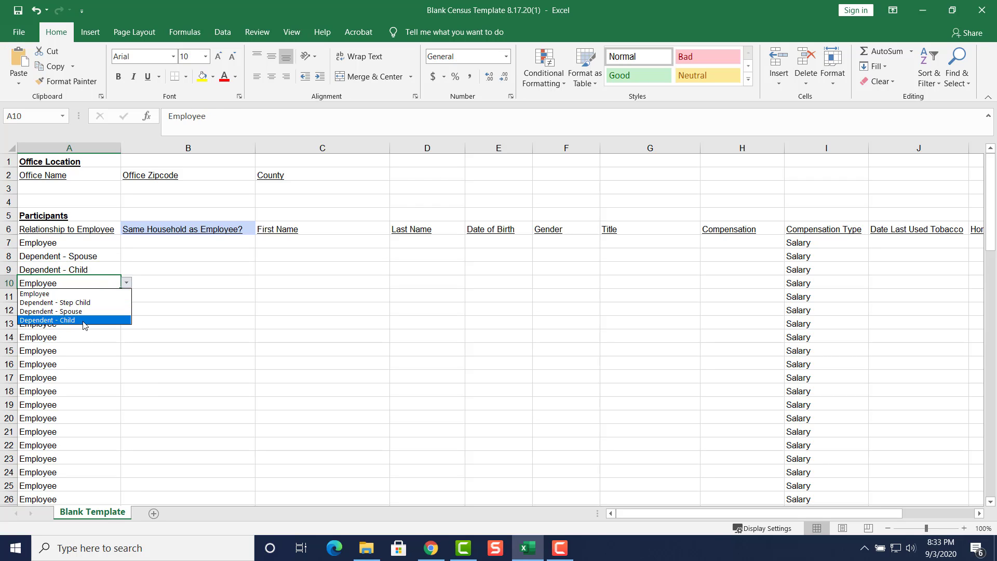
{"action": "left_click", "coordinate": [84, 320]}
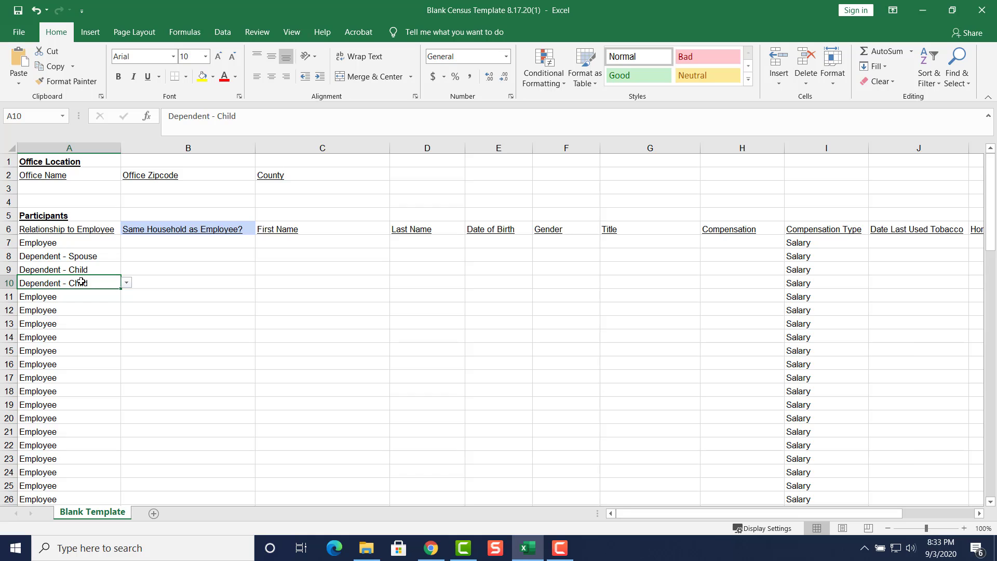
Step: Mark the spouse in row 8 as living in the same household: Yes
{"action": "left_click", "coordinate": [205, 245]}
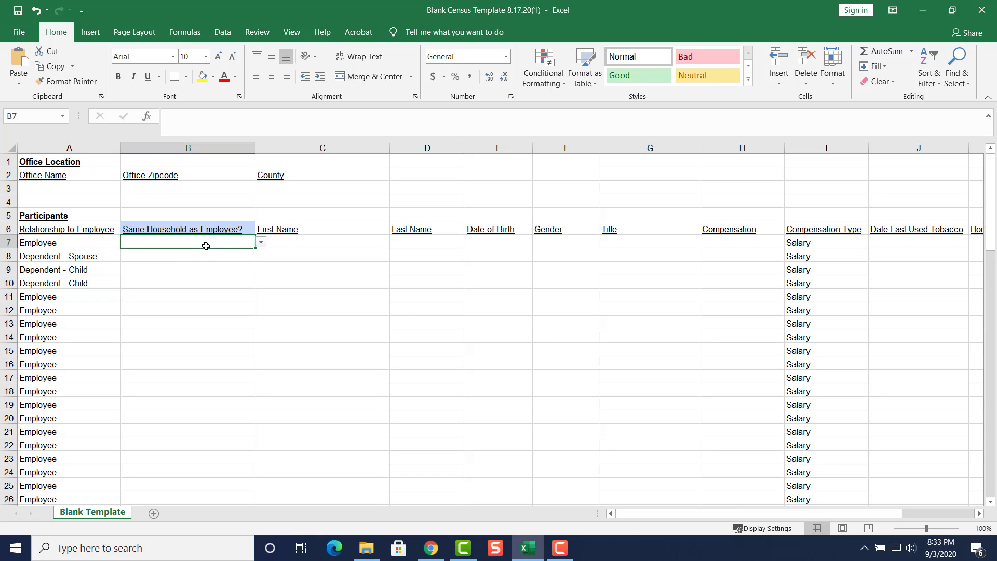
{"action": "left_click", "coordinate": [227, 256]}
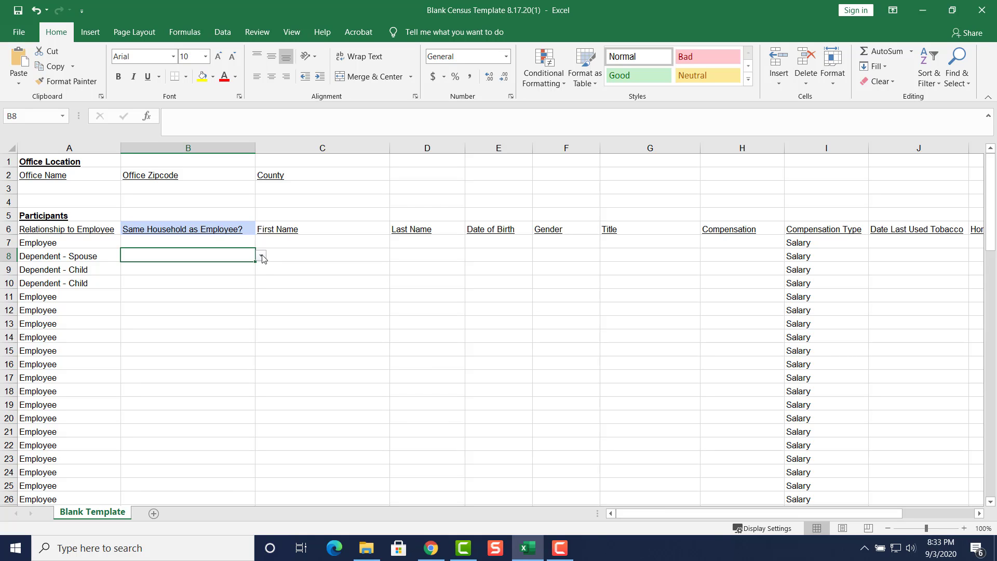
{"action": "left_click", "coordinate": [262, 256]}
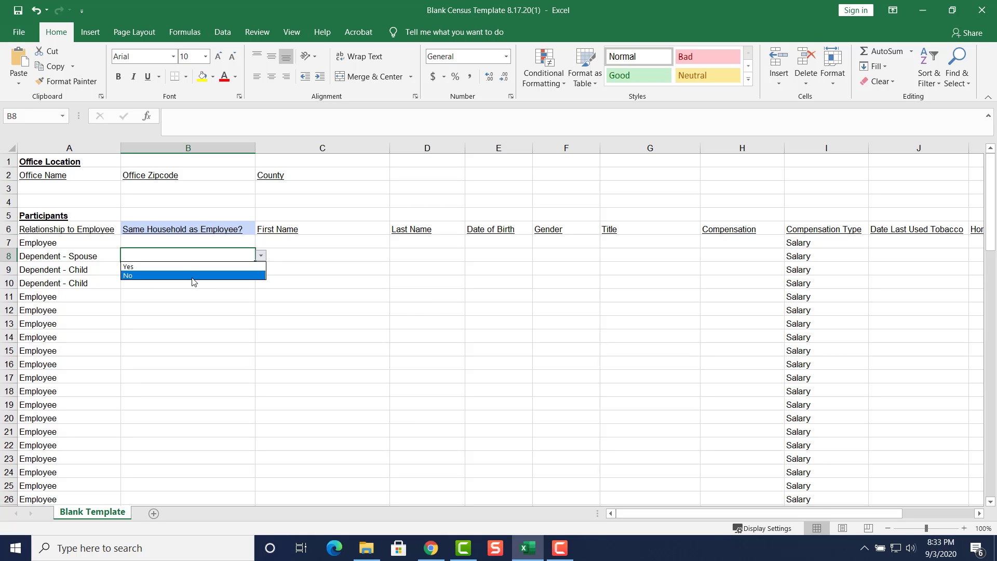
{"action": "left_click", "coordinate": [176, 267]}
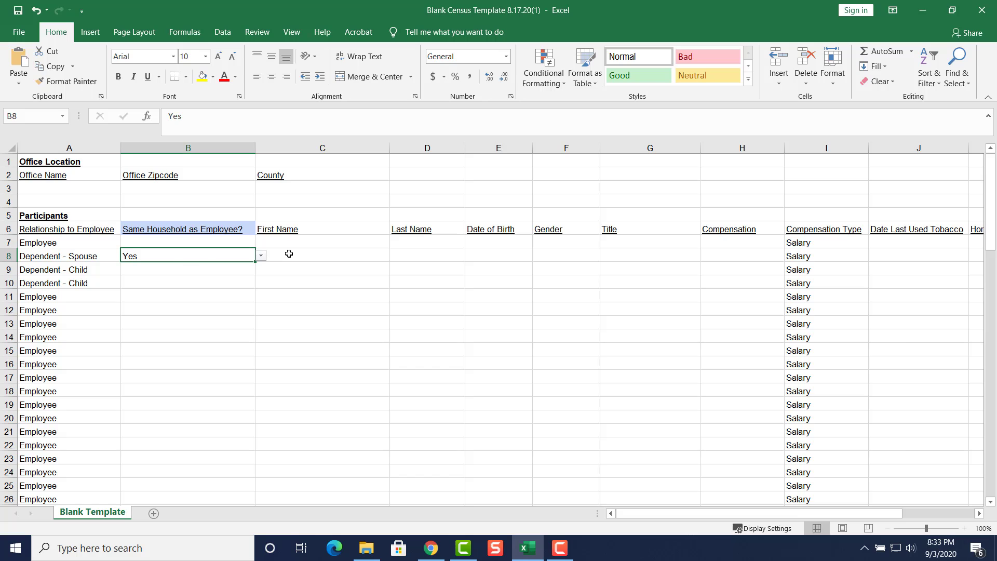
{"action": "left_click", "coordinate": [322, 261]}
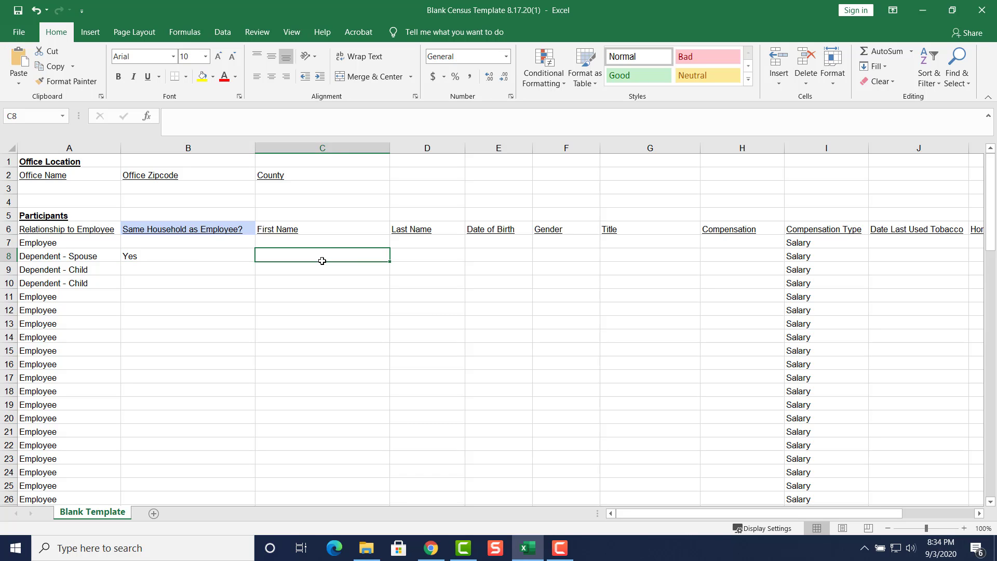
{"action": "type", "text": "Rachel"}
{"action": "key", "text": "Tab"}
{"action": "type", "text": "S"}
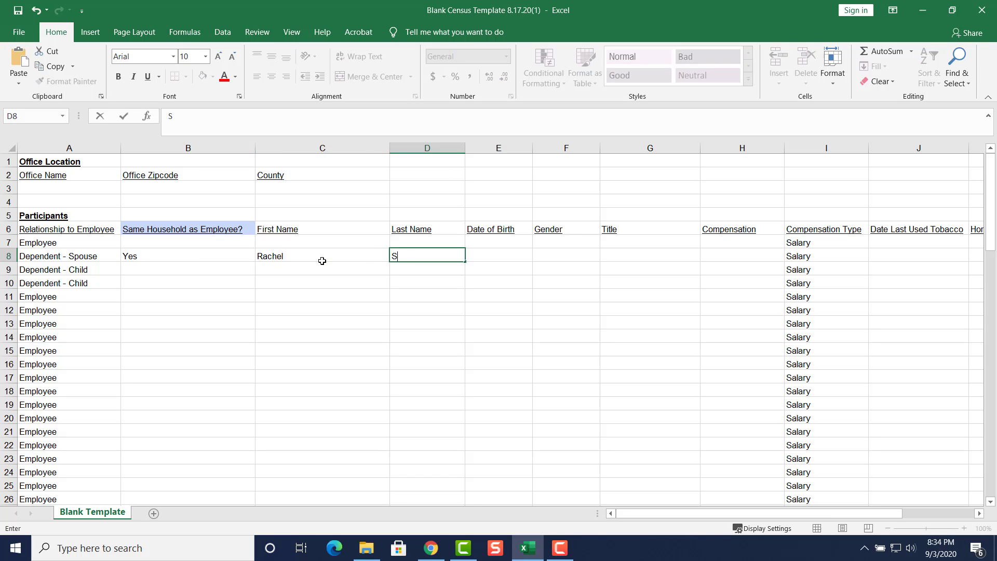
{"action": "type", "text": "mith"}
{"action": "key", "text": "Tab"}
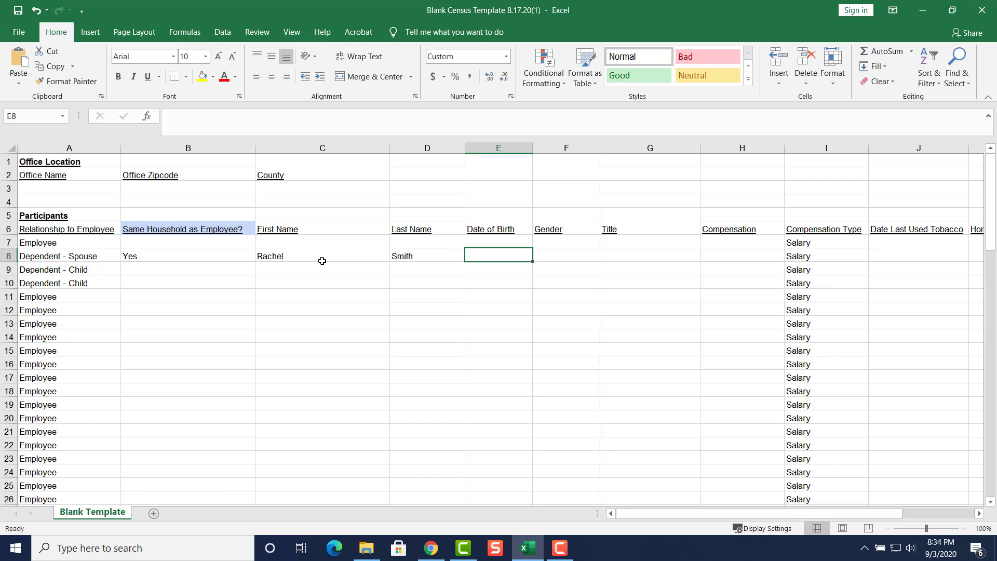
{"action": "type", "text": "7/"}
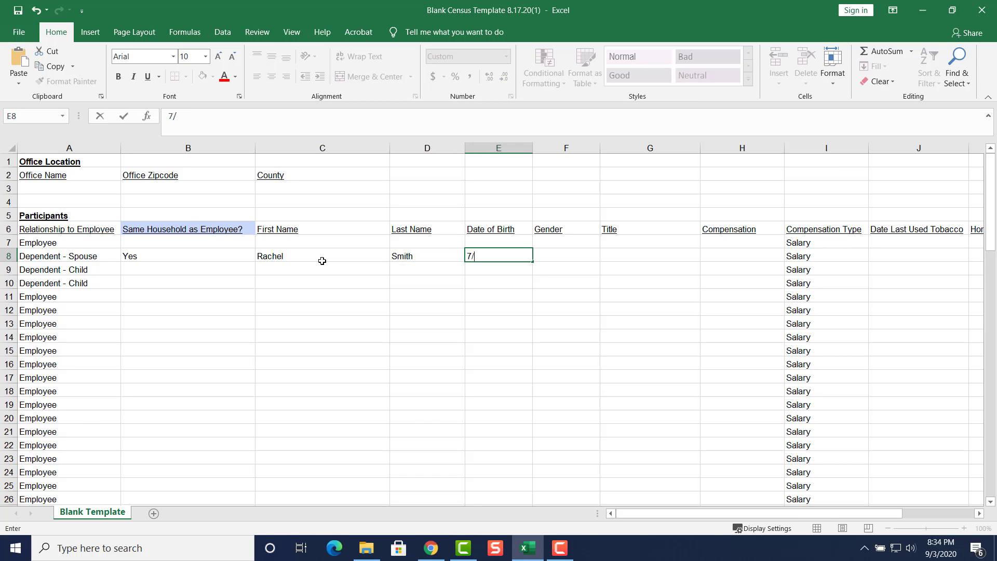
{"action": "type", "text": "15/1976"}
{"action": "left_click", "coordinate": [561, 257]}
{"action": "type", "text": "Female"}
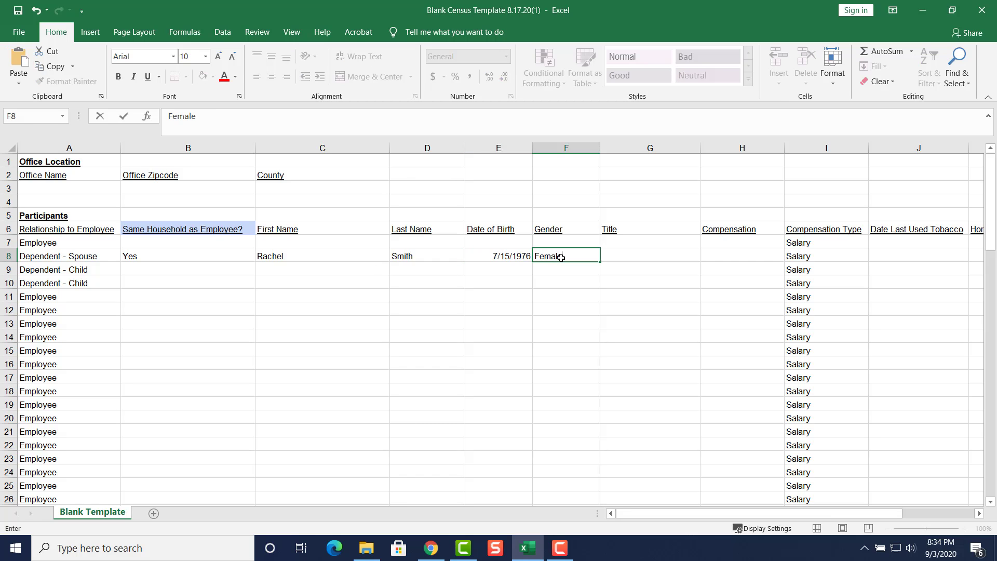
{"action": "key", "text": "Tab"}
{"action": "key", "text": "Tab"}
{"action": "key", "text": "Tab"}
{"action": "key", "text": "Tab"}
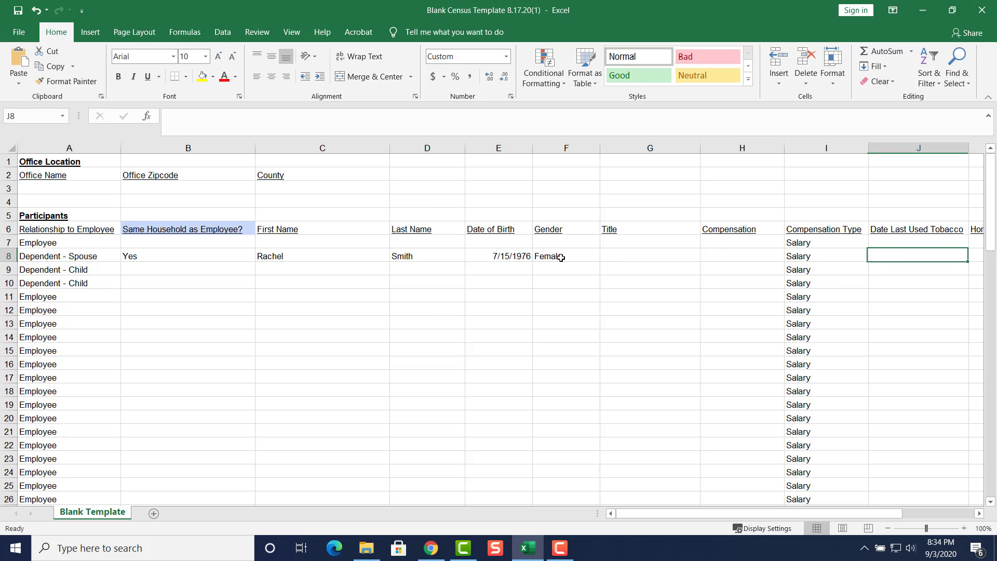
{"action": "left_click_drag", "start_coordinate": [778, 516], "coordinate": [805, 513]}
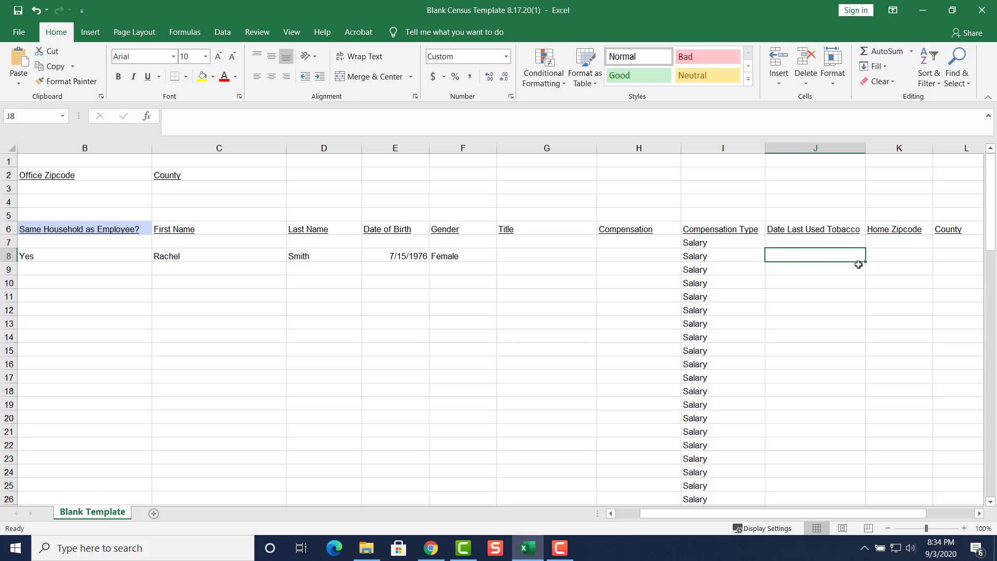
Step: Enter home zipcode 80503 in K8 and county Boulder in L8
{"action": "left_click", "coordinate": [876, 258]}
{"action": "type", "text": "80503"}
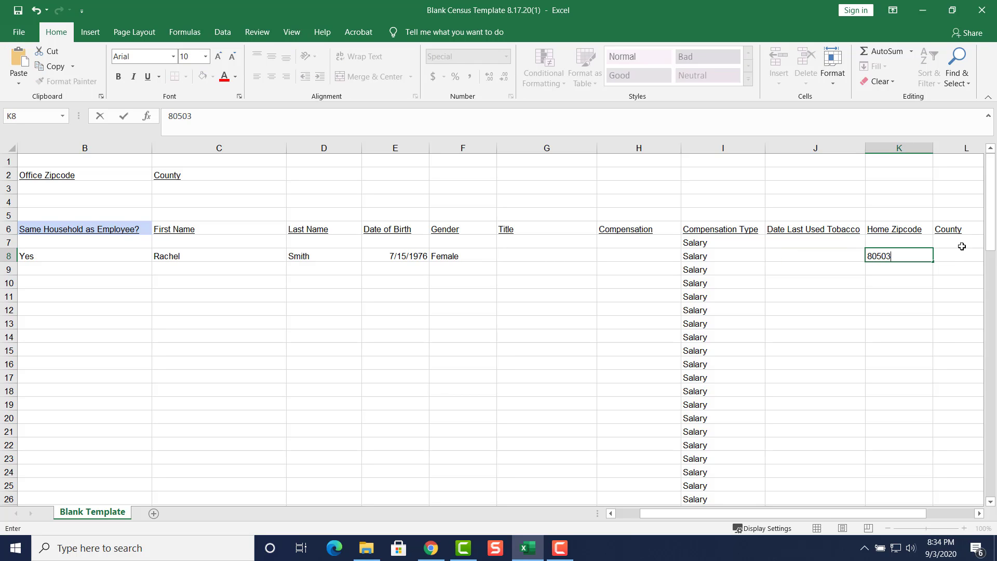
{"action": "key", "text": "Tab"}
{"action": "type", "text": "Boulder"}
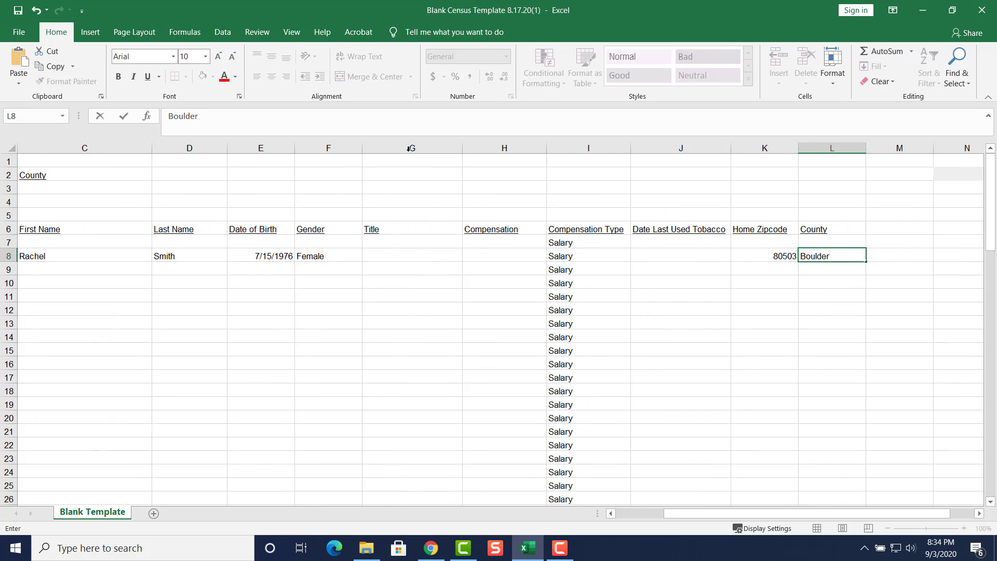
{"action": "left_click_drag", "start_coordinate": [410, 149], "coordinate": [561, 136]}
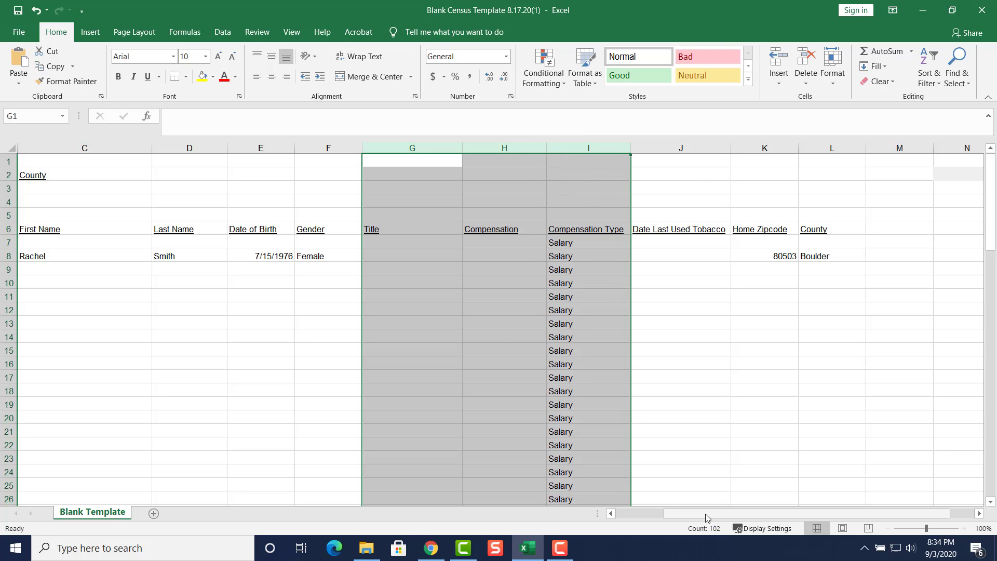
{"action": "left_click_drag", "start_coordinate": [705, 513], "coordinate": [649, 519]}
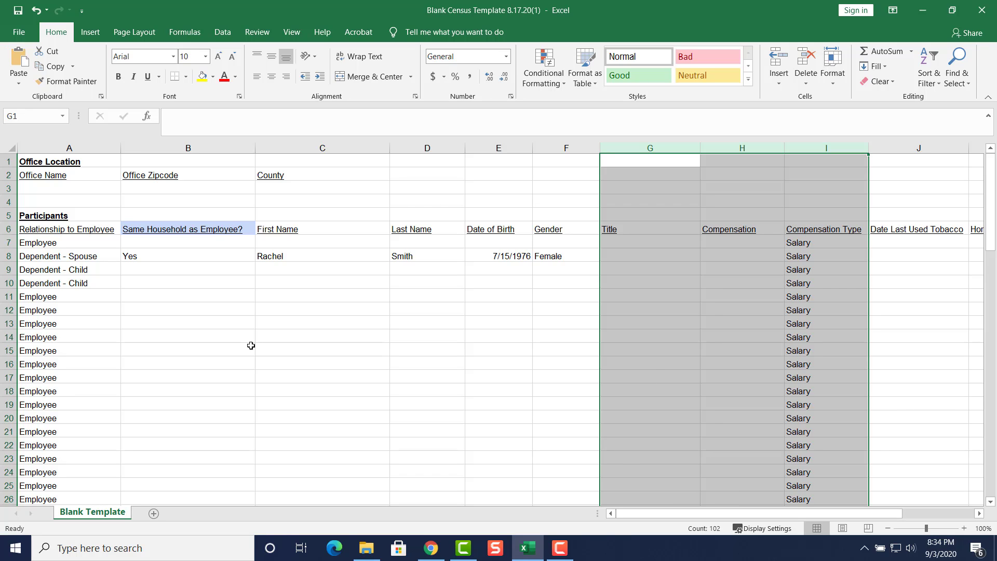
{"action": "left_click", "coordinate": [199, 319]}
{"action": "left_click", "coordinate": [183, 258]}
{"action": "left_click", "coordinate": [340, 254]}
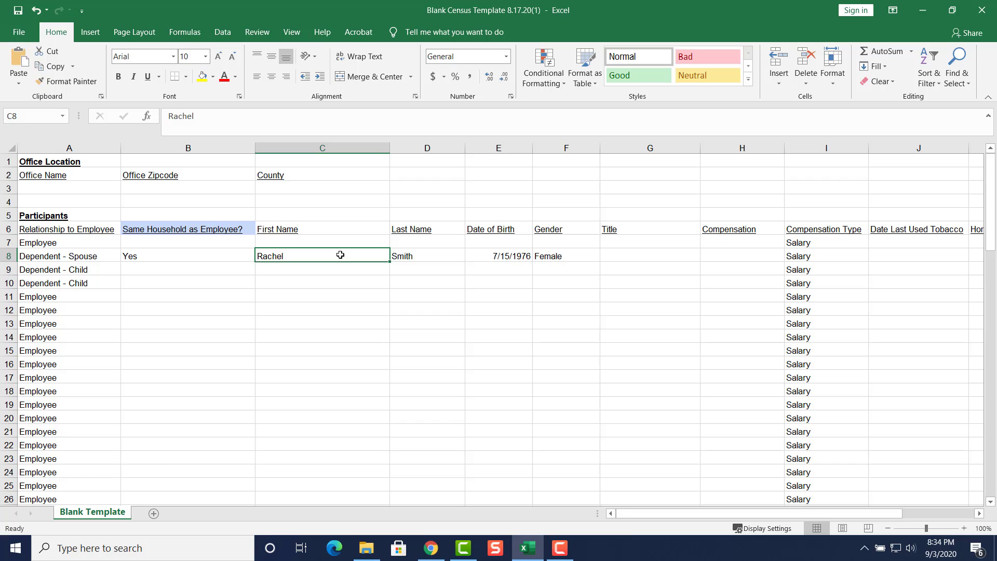
{"action": "left_click", "coordinate": [73, 281]}
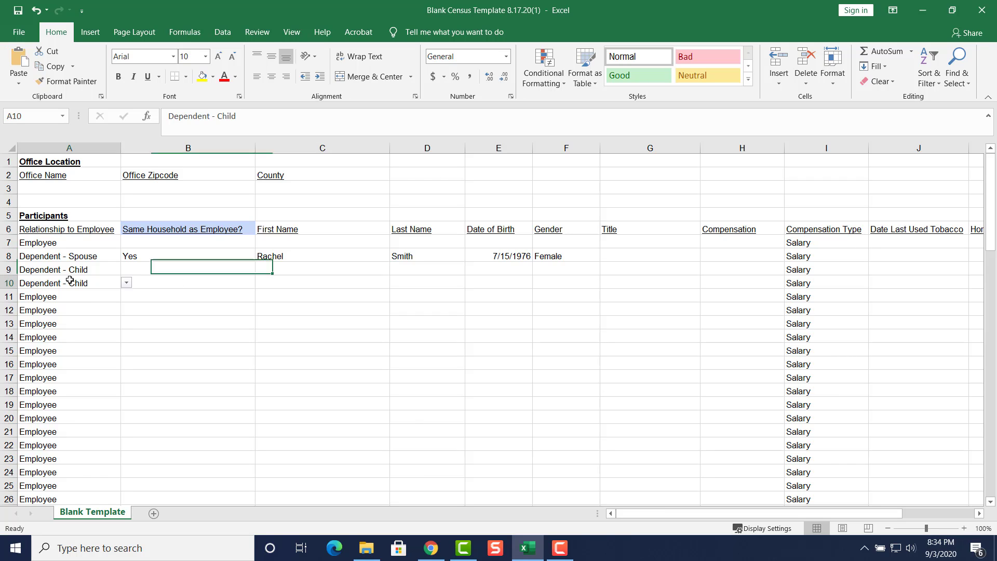
{"action": "left_click", "coordinate": [126, 284]}
{"action": "key", "text": "Up"}
{"action": "key", "text": "Up"}
{"action": "key", "text": "Up"}
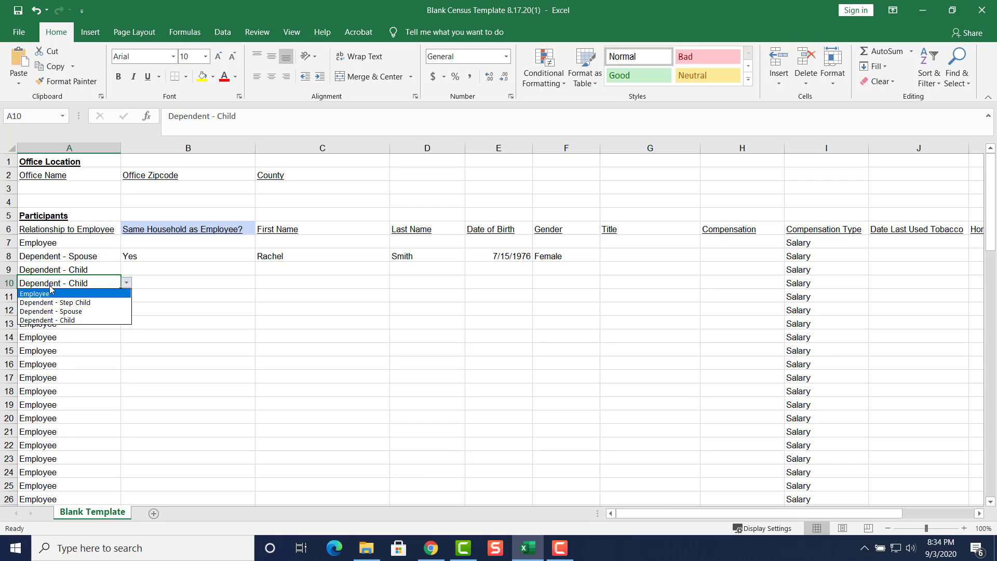
{"action": "left_click", "coordinate": [66, 362]}
{"action": "left_click", "coordinate": [79, 186]}
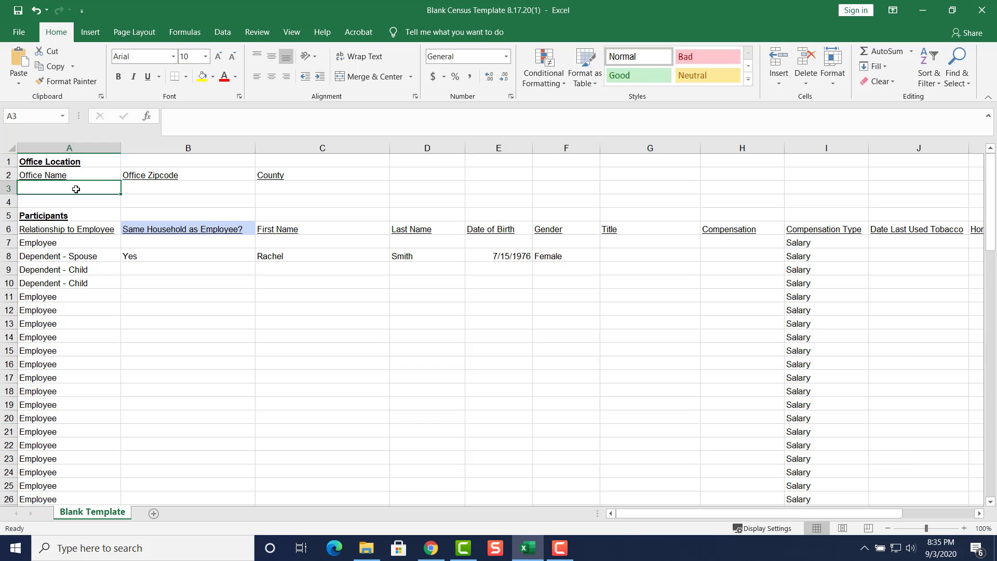
Step: Enter Denver Office in A3, zipcode 80026 in B3 and county Denver in C3
{"action": "left_click_drag", "start_coordinate": [2, 242], "coordinate": [14, 346]}
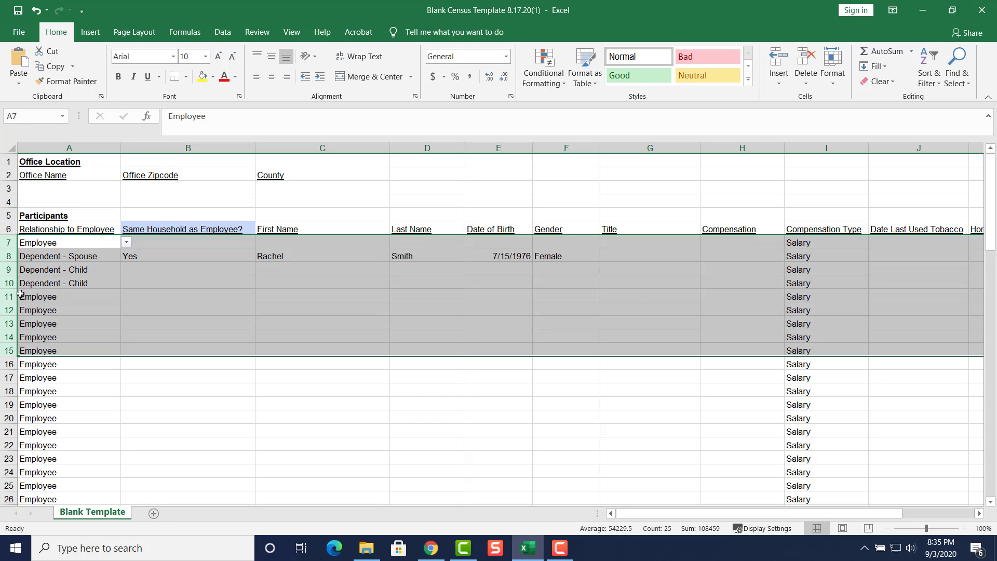
{"action": "left_click", "coordinate": [49, 183]}
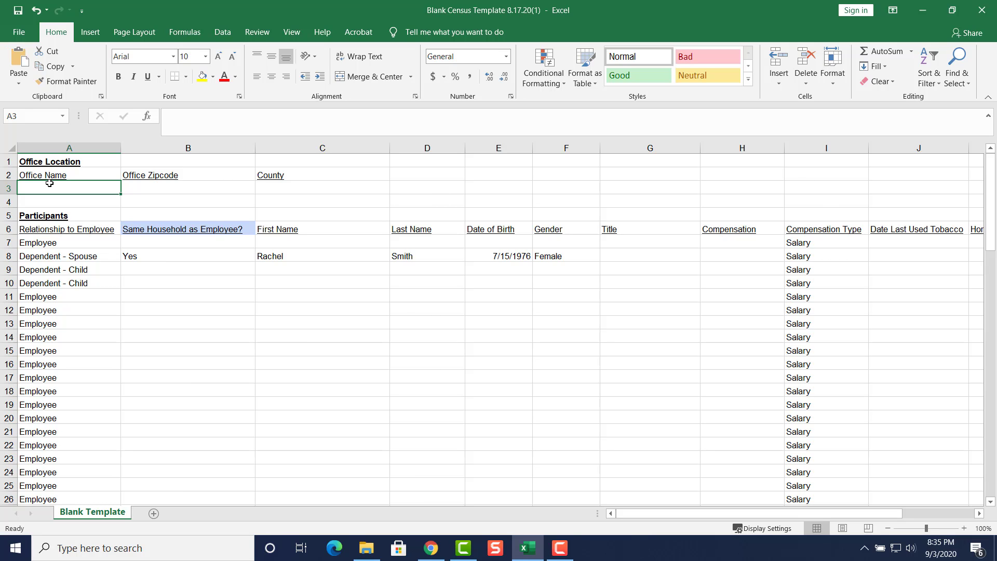
{"action": "type", "text": "D"}
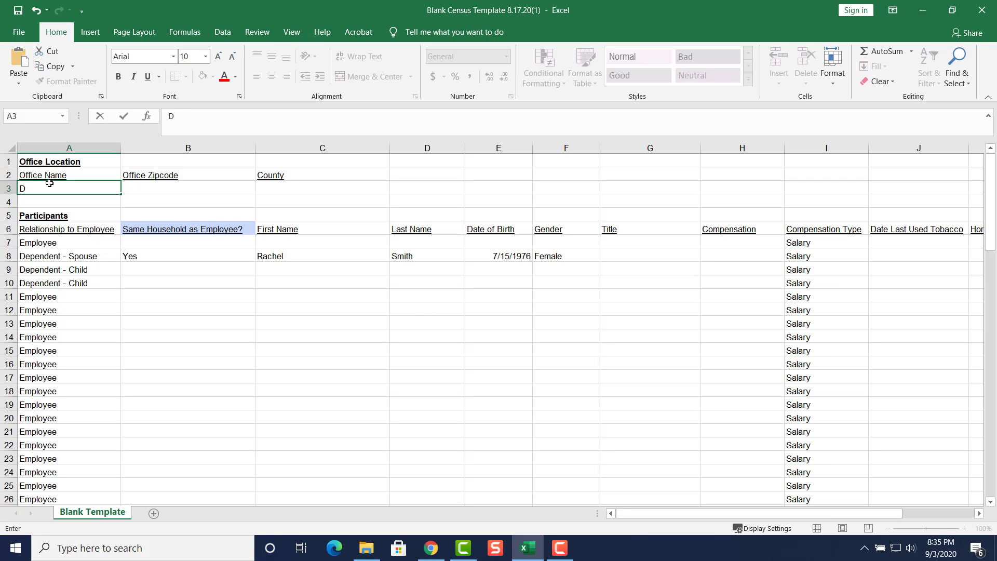
{"action": "type", "text": "enver Office"}
{"action": "key", "text": "Tab"}
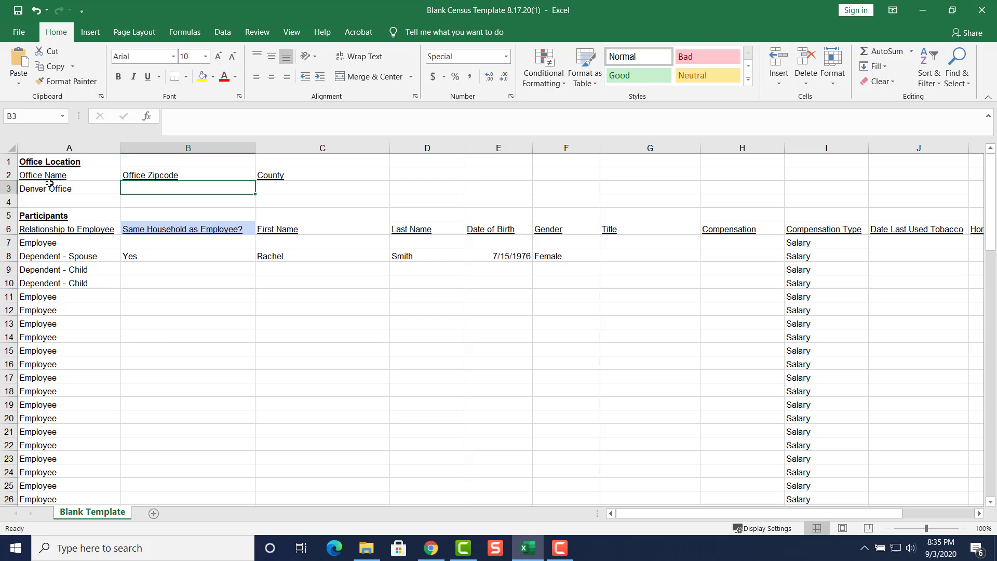
{"action": "type", "text": "80026"}
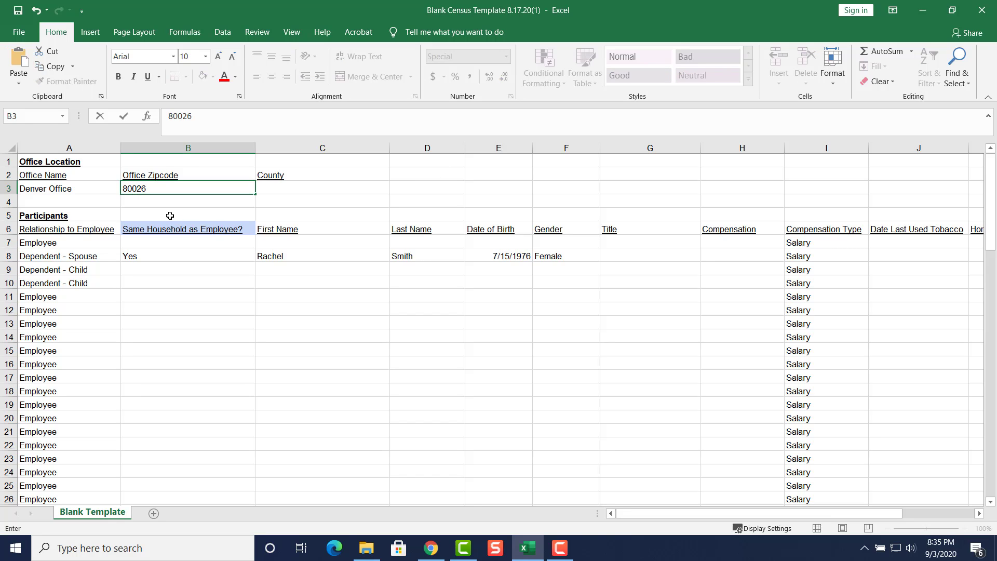
{"action": "left_click", "coordinate": [65, 188]}
{"action": "left_click", "coordinate": [250, 191]}
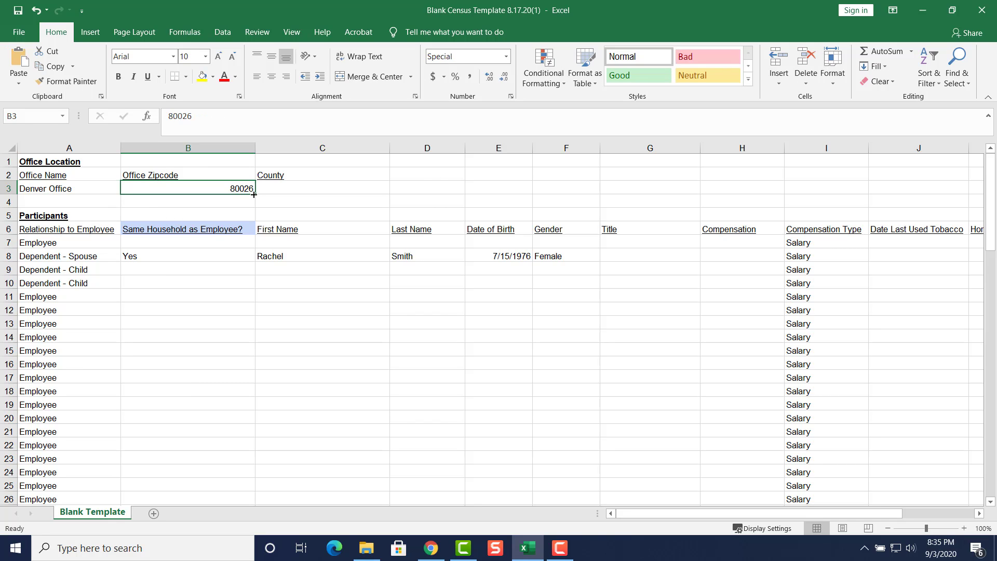
{"action": "left_click", "coordinate": [293, 188]}
{"action": "type", "text": "Denv"}
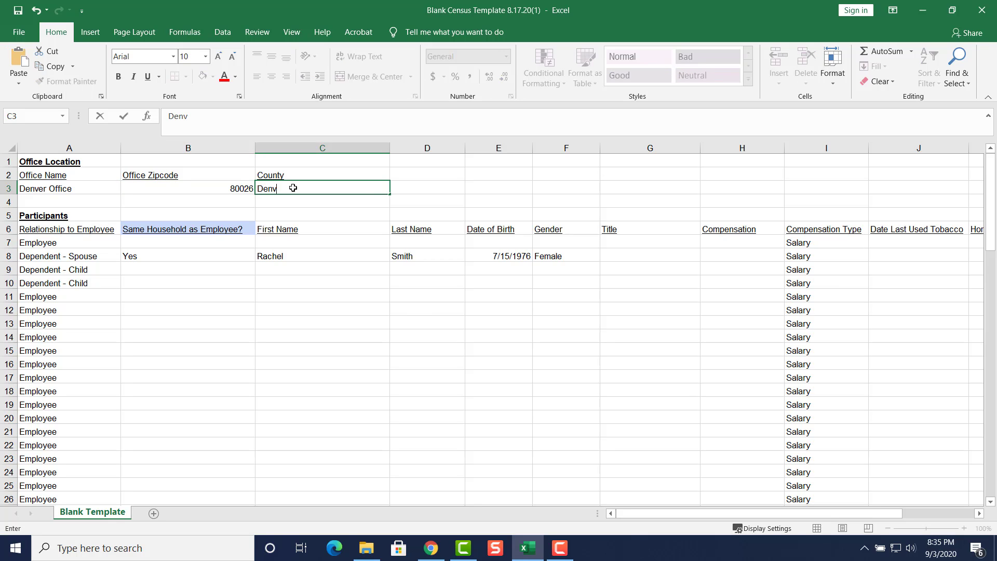
{"action": "type", "text": "er"}
{"action": "left_click", "coordinate": [225, 351]}
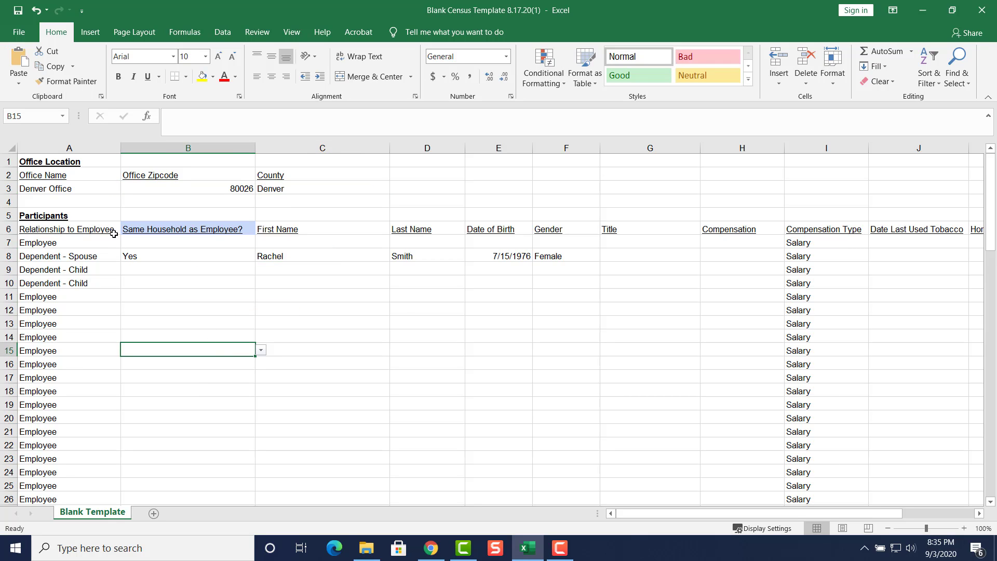
{"action": "left_click", "coordinate": [70, 190]}
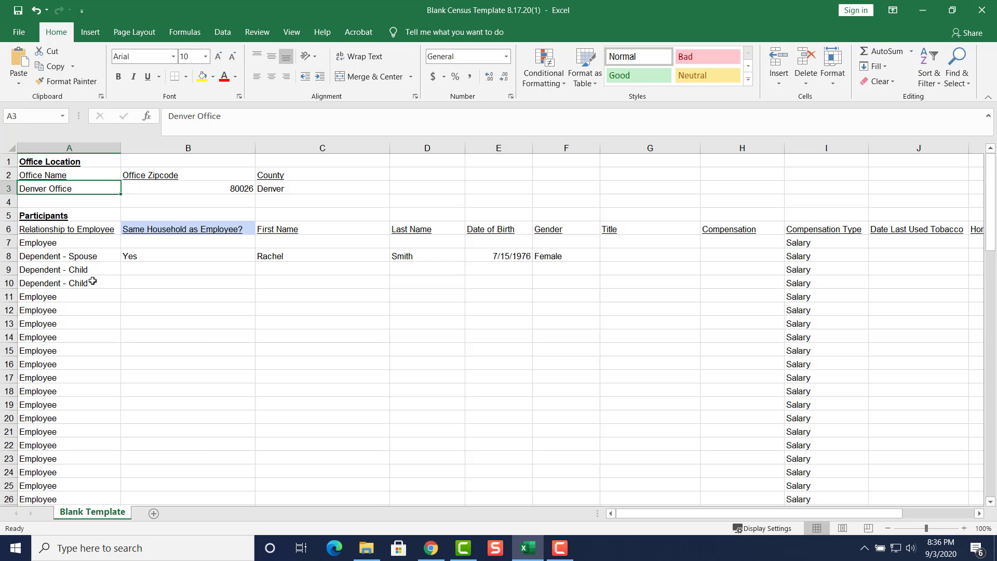
Step: Save the census to the Desktop as CSV (Comma delimited), replacing Blank Census Template 8.17.20(1).csv
{"action": "left_click", "coordinate": [18, 38]}
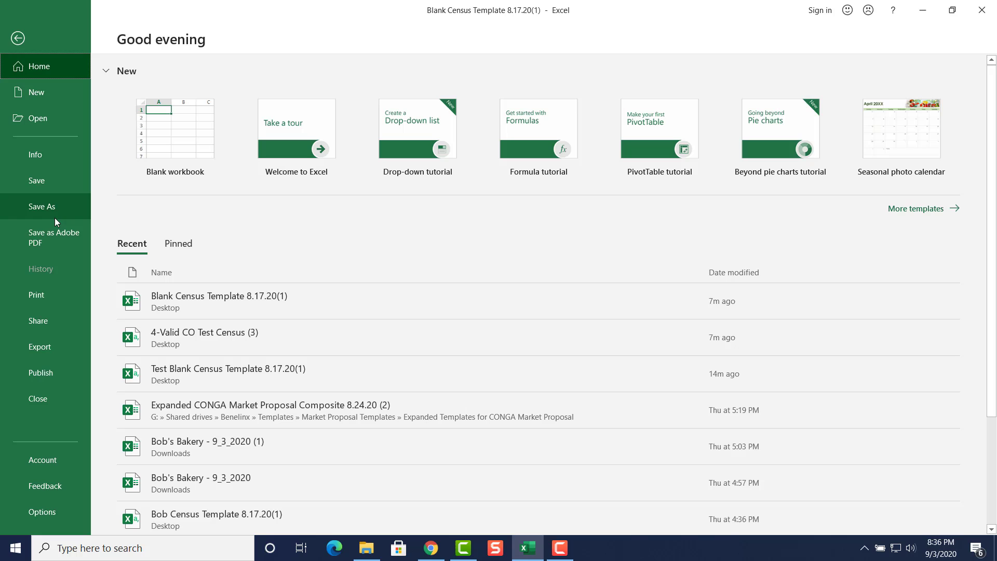
{"action": "left_click", "coordinate": [42, 208]}
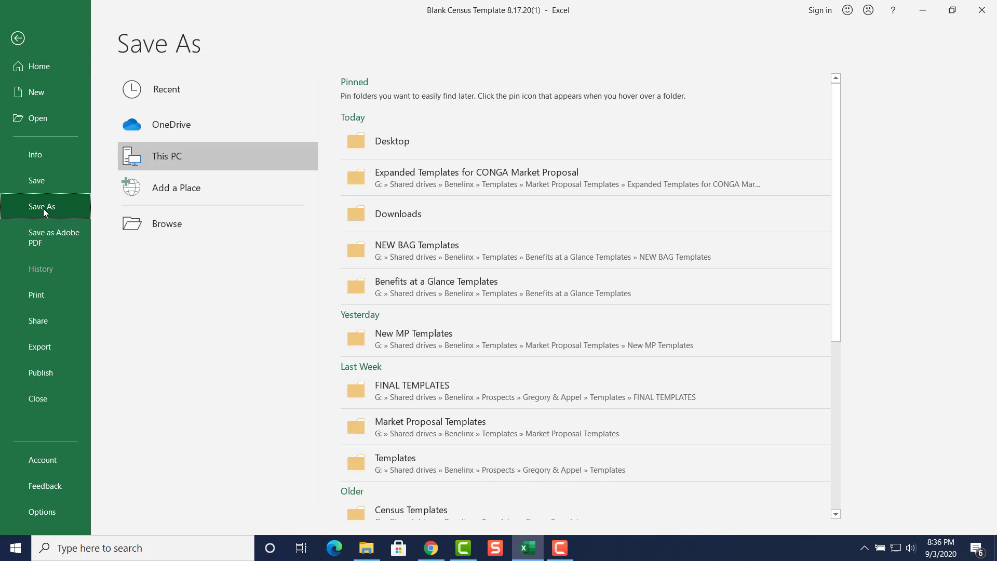
{"action": "left_click", "coordinate": [400, 142]}
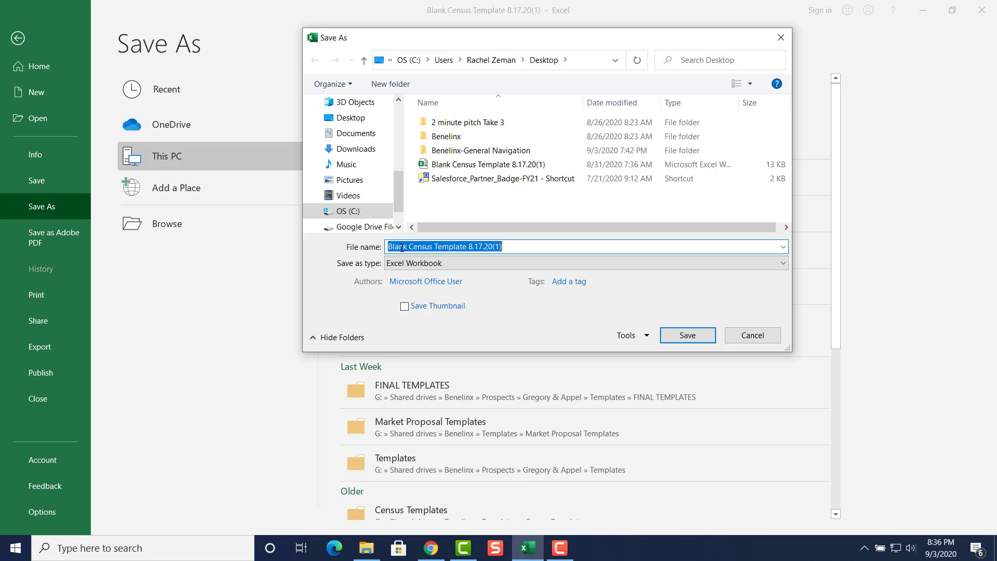
{"action": "left_click", "coordinate": [425, 264]}
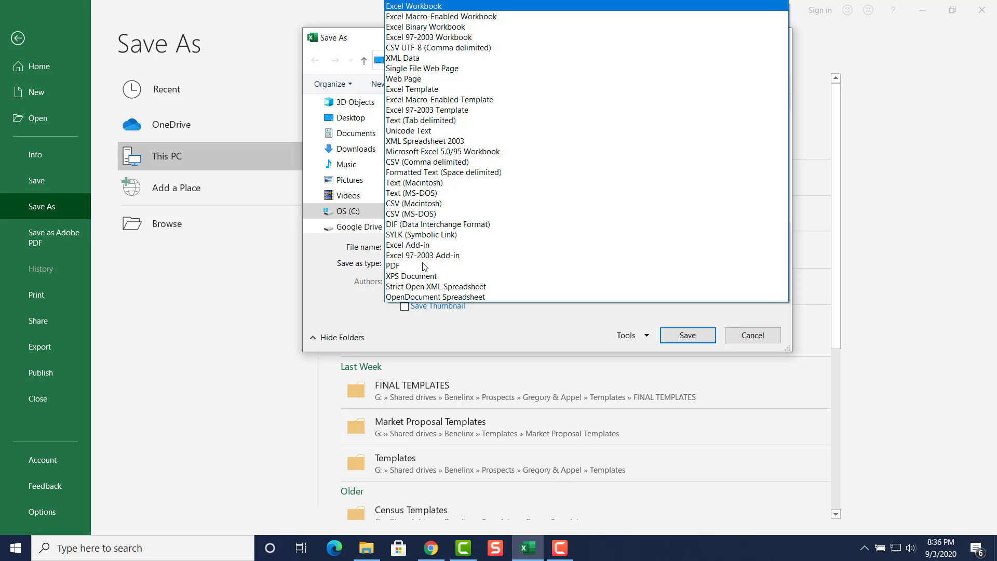
{"action": "left_click", "coordinate": [423, 162]}
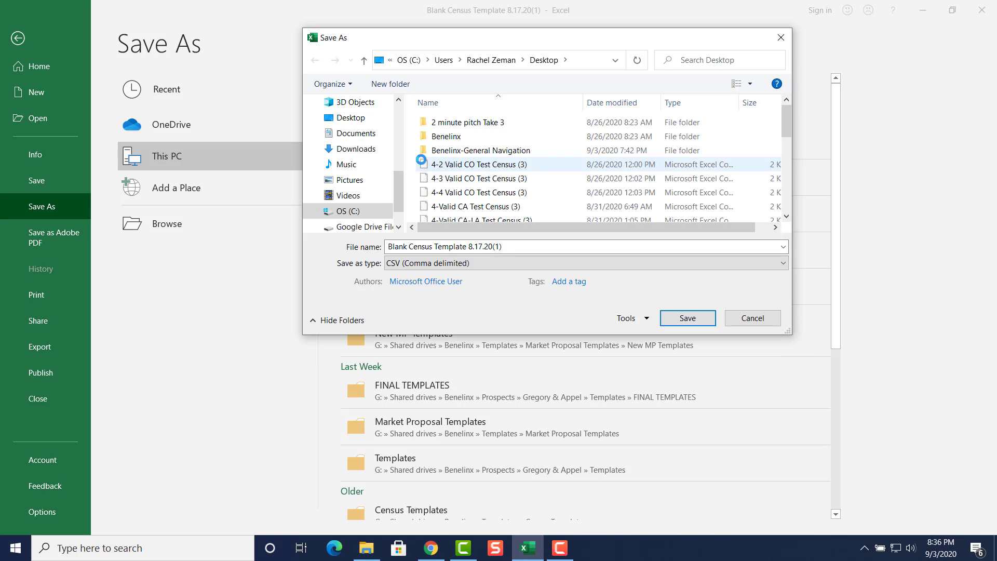
{"action": "left_click", "coordinate": [680, 318]}
{"action": "left_click", "coordinate": [528, 276]}
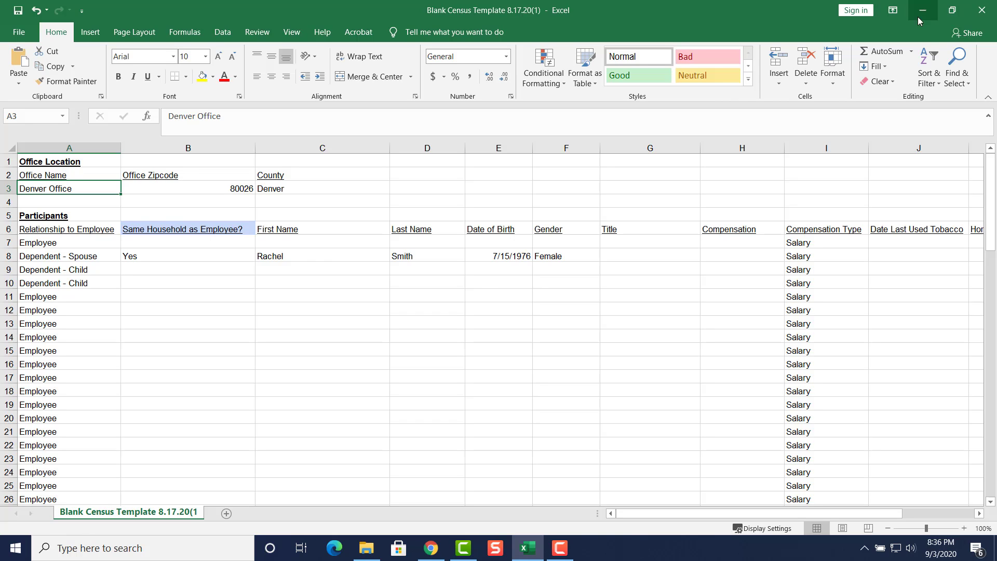
Step: Minimize Excel, open the RiteHealth Solutions account from Accounts, and start Upload Census
{"action": "left_click", "coordinate": [923, 14]}
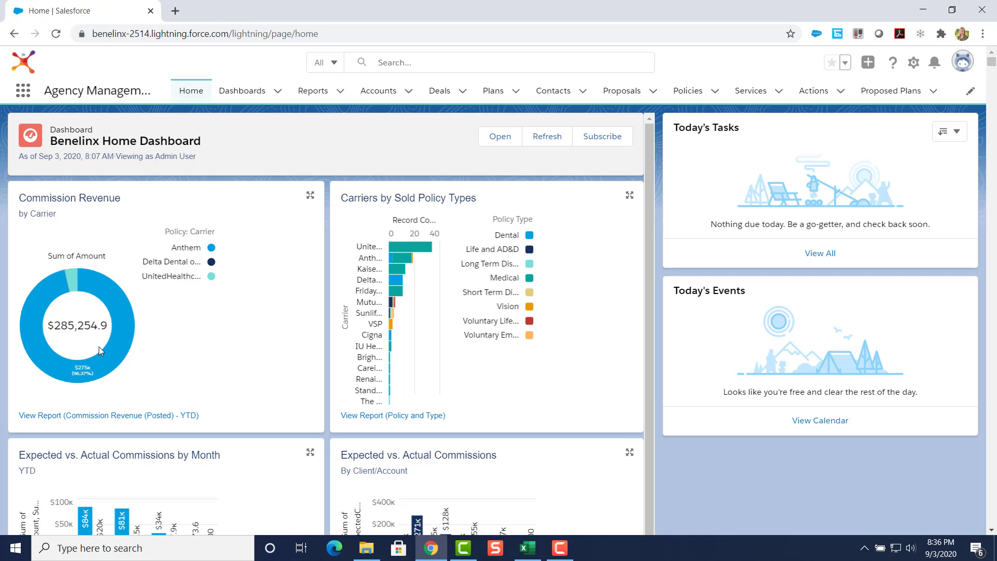
{"action": "left_click", "coordinate": [359, 94]}
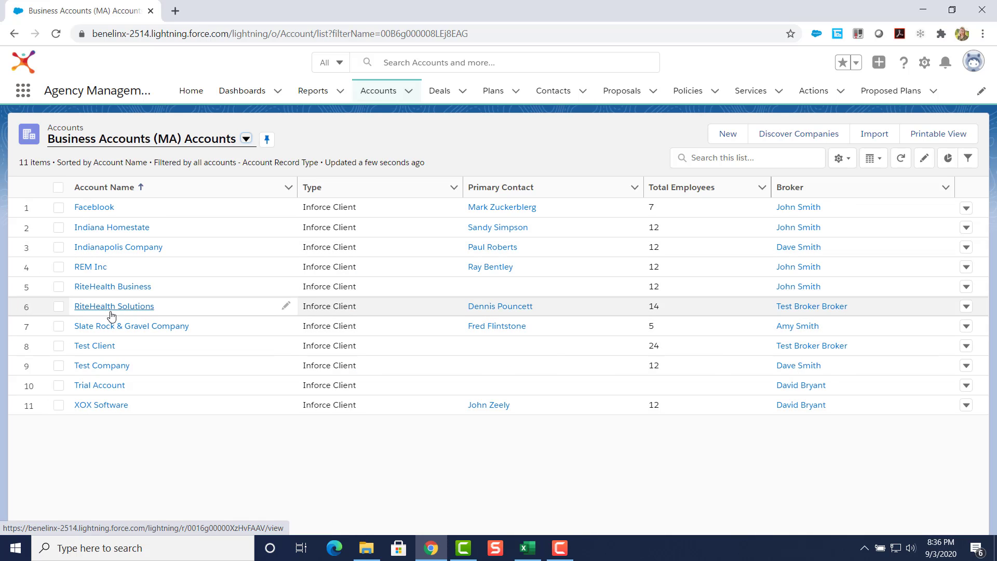
{"action": "left_click", "coordinate": [107, 307]}
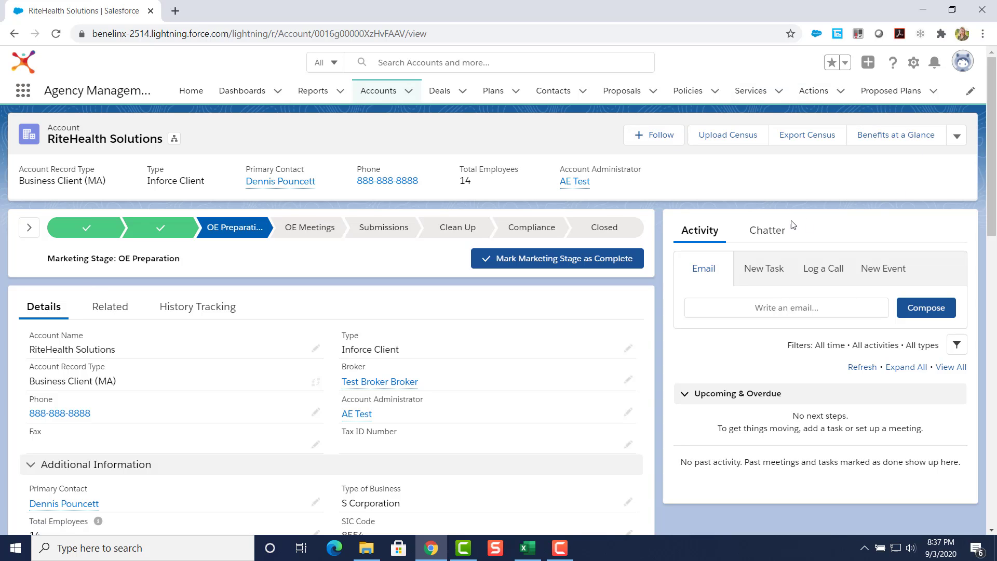
{"action": "left_click", "coordinate": [724, 137]}
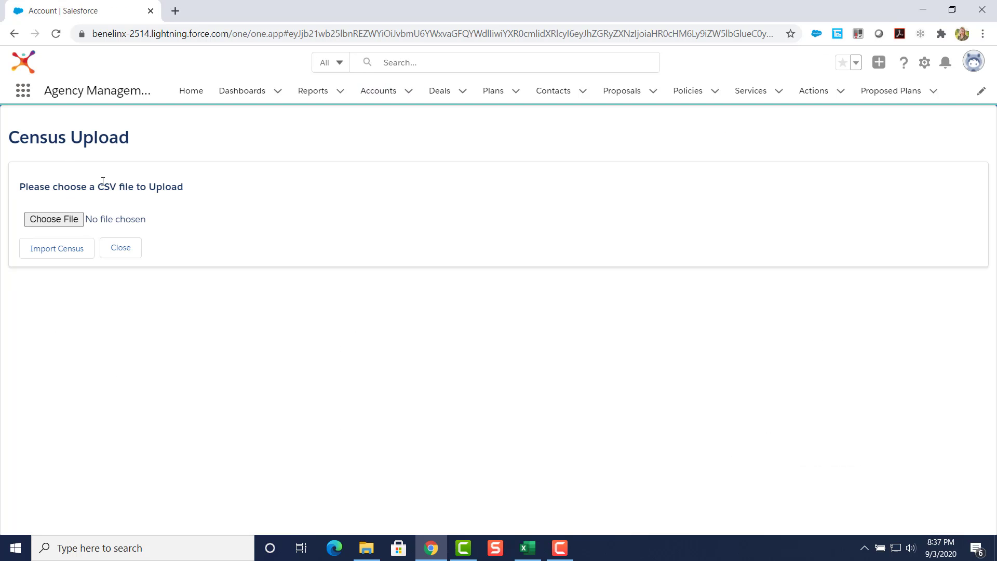
Step: Attach 4-Valid CO Test Census (3).csv from the Desktop and import it into the account
{"action": "left_click_drag", "start_coordinate": [99, 185], "coordinate": [113, 186]}
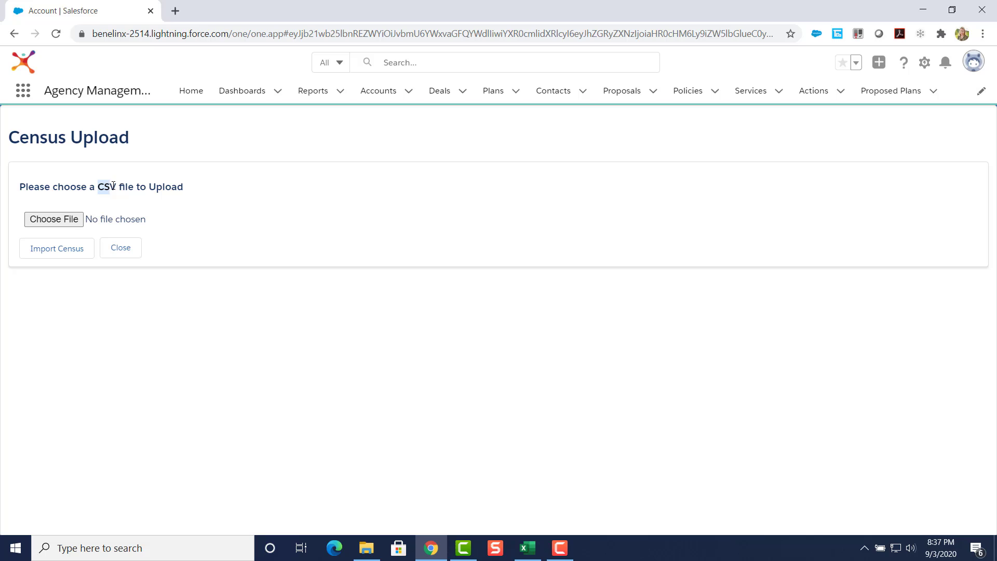
{"action": "left_click", "coordinate": [52, 220]}
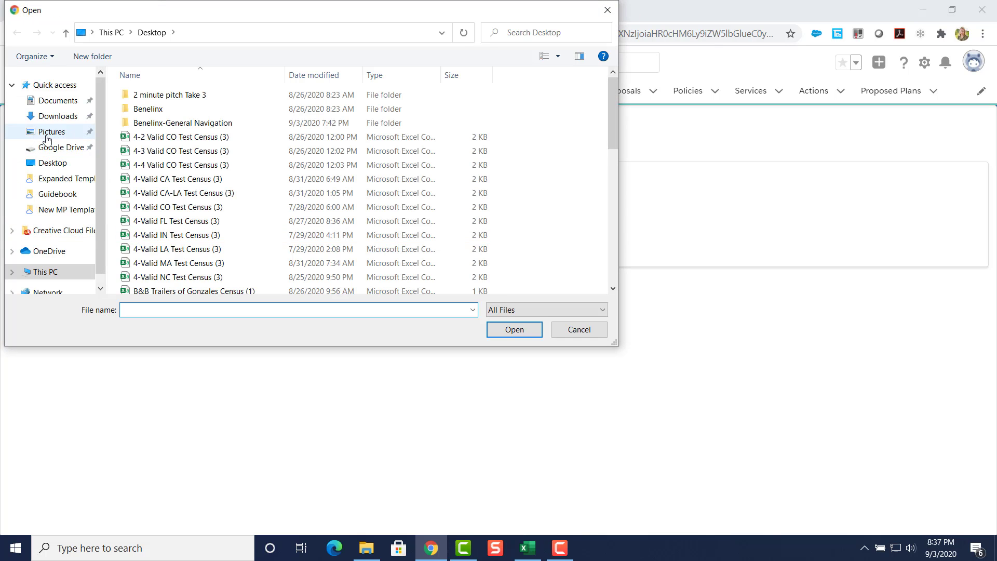
{"action": "left_click", "coordinate": [52, 162]}
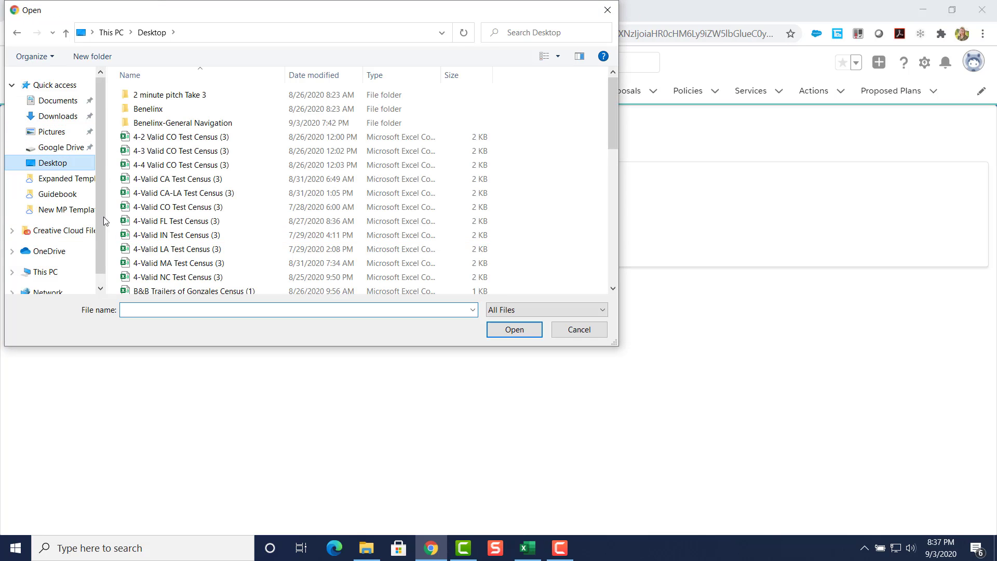
{"action": "left_click", "coordinate": [191, 206]}
{"action": "left_click", "coordinate": [513, 330]}
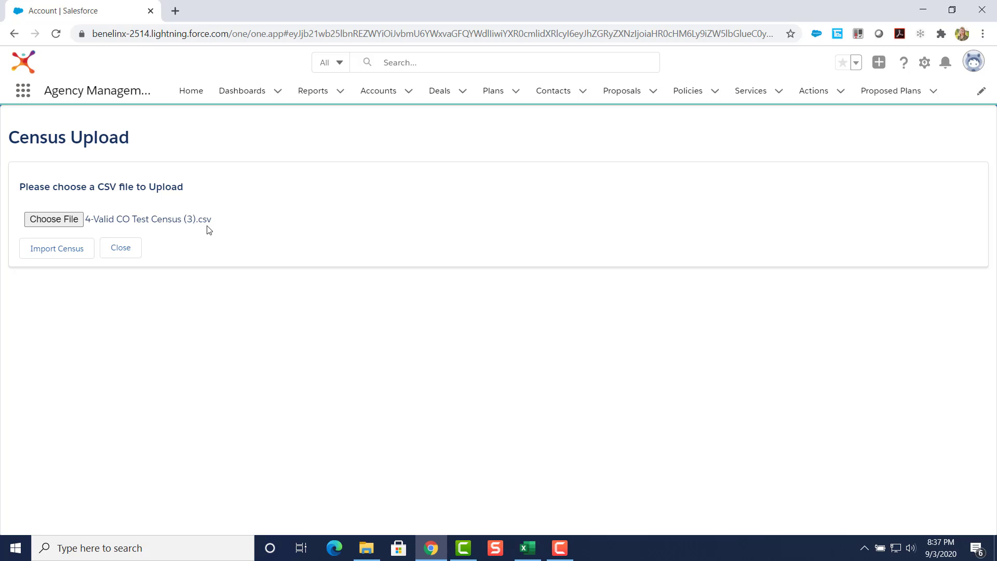
{"action": "left_click", "coordinate": [66, 253]}
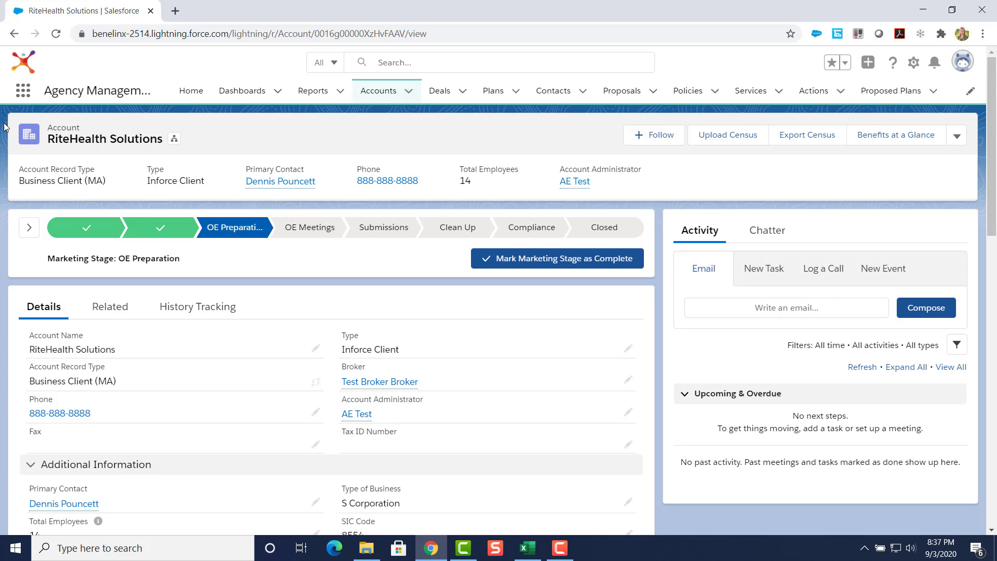
Step: Open RiteHealth Solutions-Denver Office from the account hierarchy, briefly checking the Excel census
{"action": "left_click", "coordinate": [175, 140]}
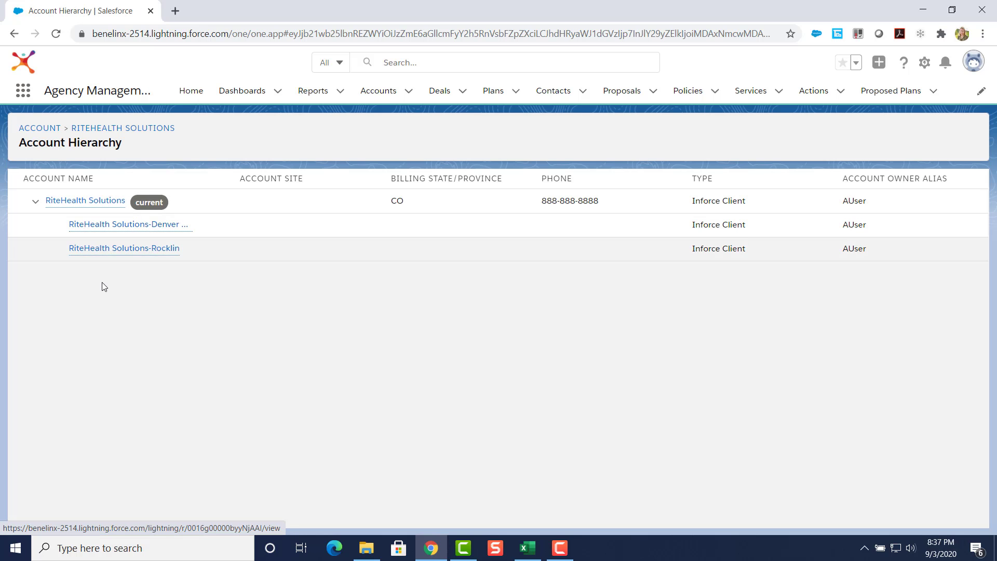
{"action": "mouse_move", "coordinate": [100, 227]}
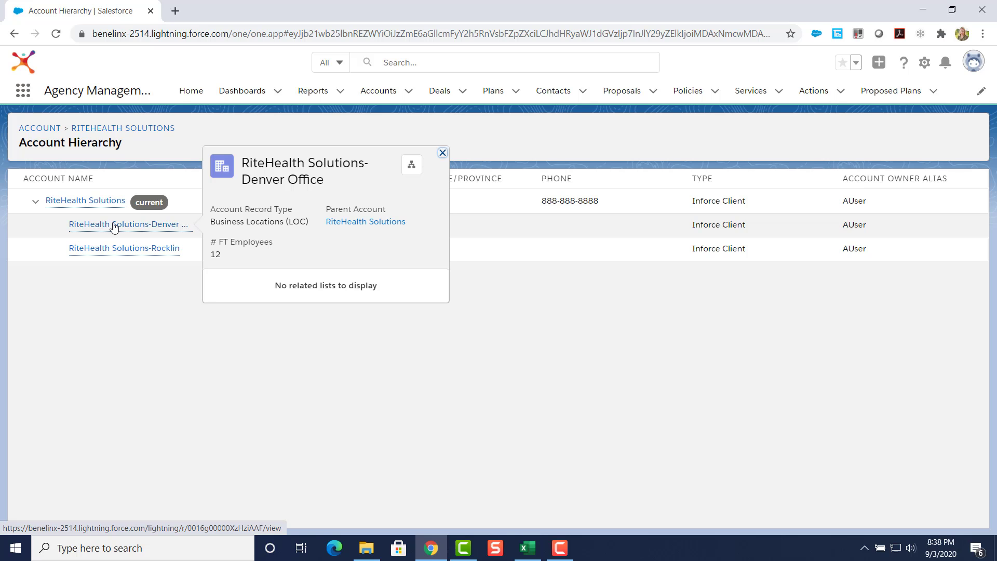
{"action": "left_click", "coordinate": [113, 227]}
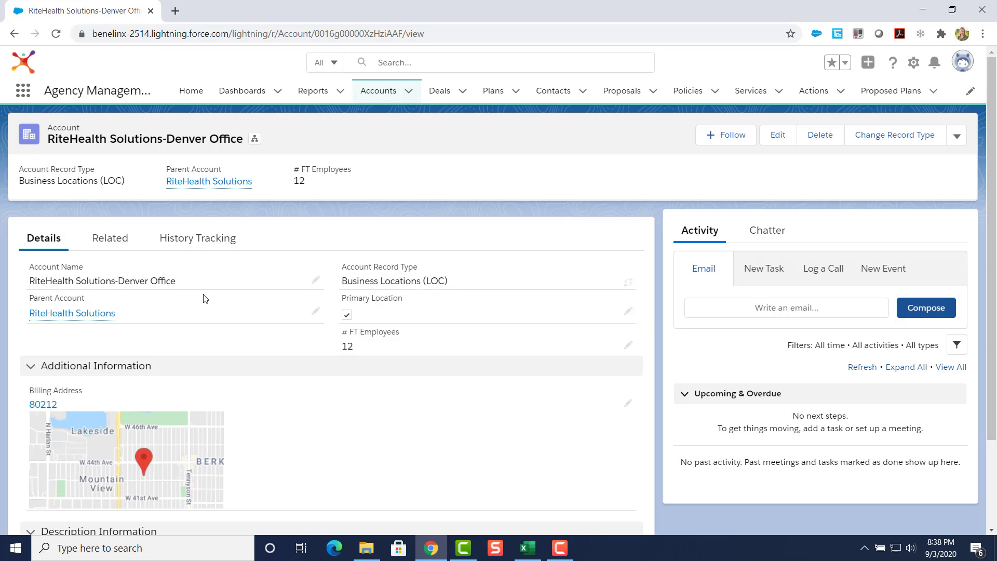
{"action": "left_click", "coordinate": [527, 548]}
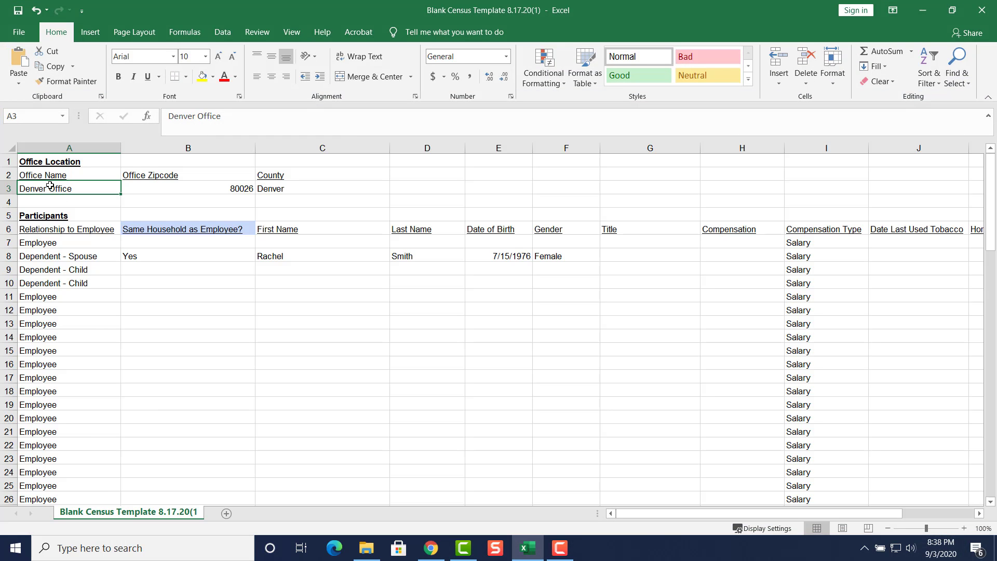
{"action": "left_click", "coordinate": [923, 11]}
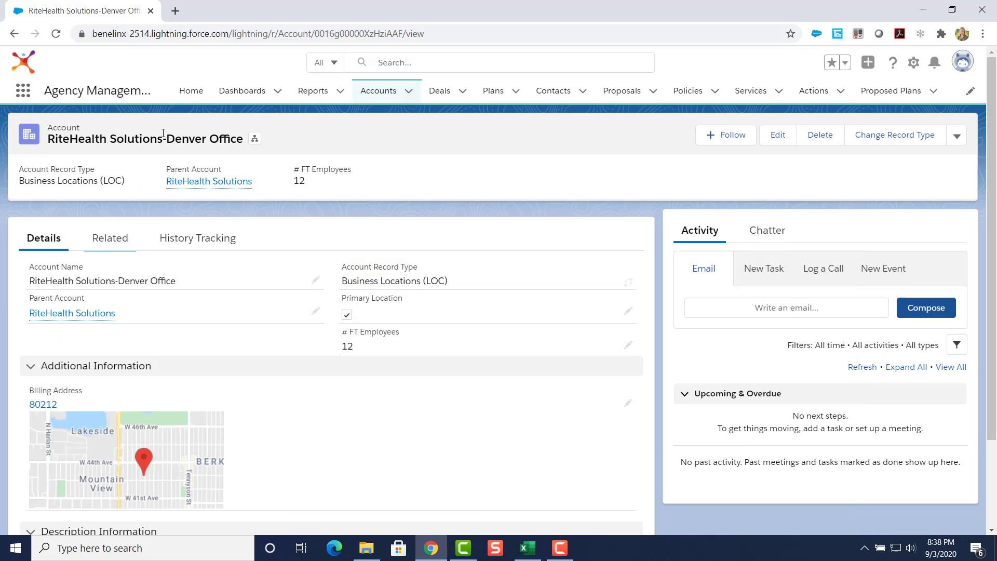
{"action": "left_click_drag", "start_coordinate": [167, 136], "coordinate": [237, 138]}
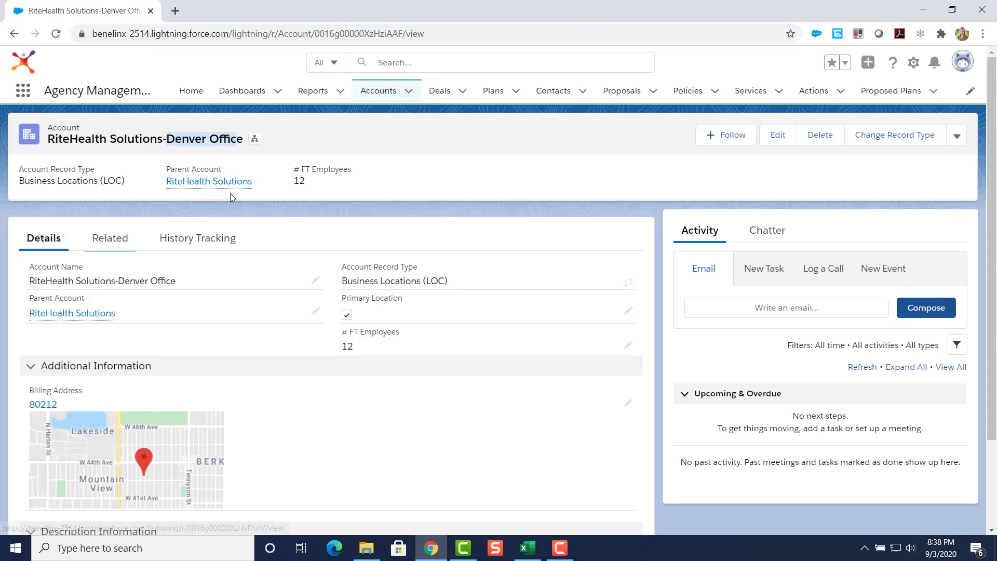
Step: Open the fifth related contact and review its detail fields and its dependents
{"action": "left_click", "coordinate": [104, 240]}
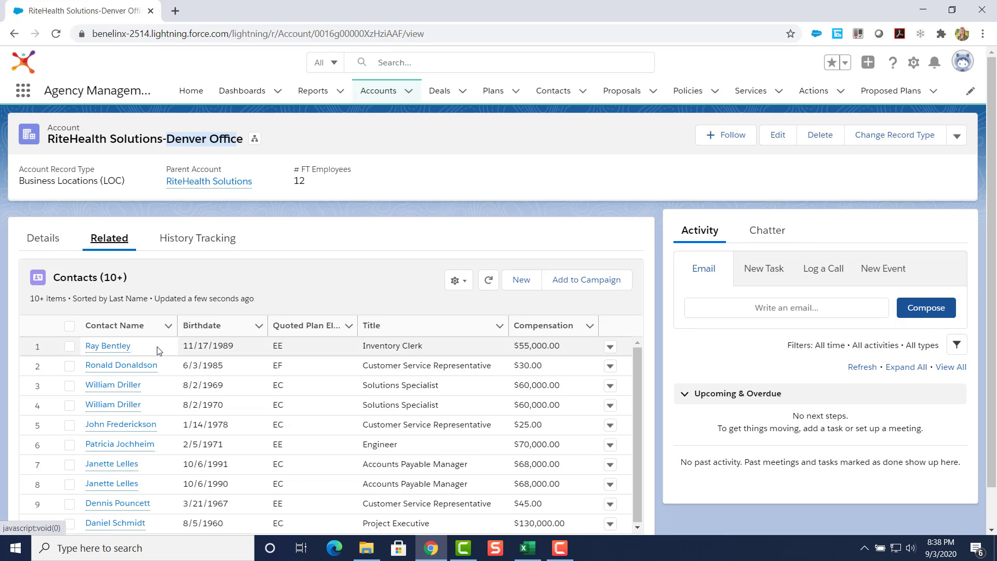
{"action": "scroll", "coordinate": [202, 358], "scroll_direction": "down", "scroll_amount": 1}
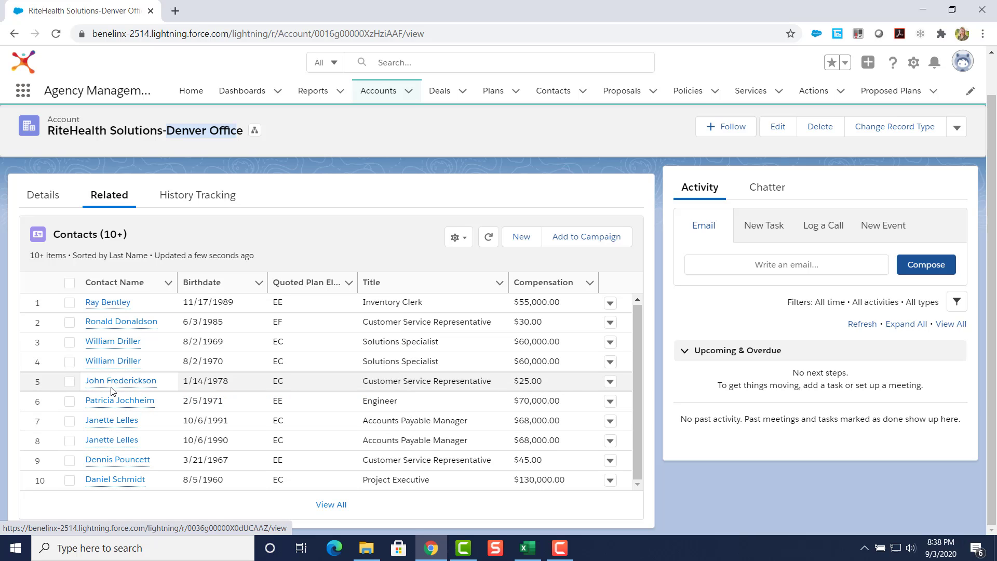
{"action": "mouse_move", "coordinate": [104, 385]}
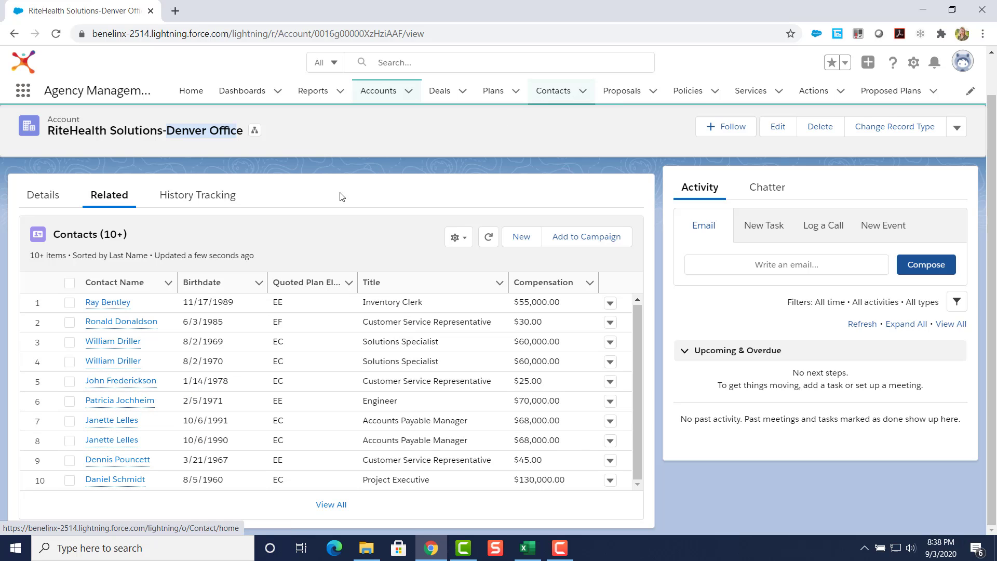
{"action": "left_click", "coordinate": [111, 385]}
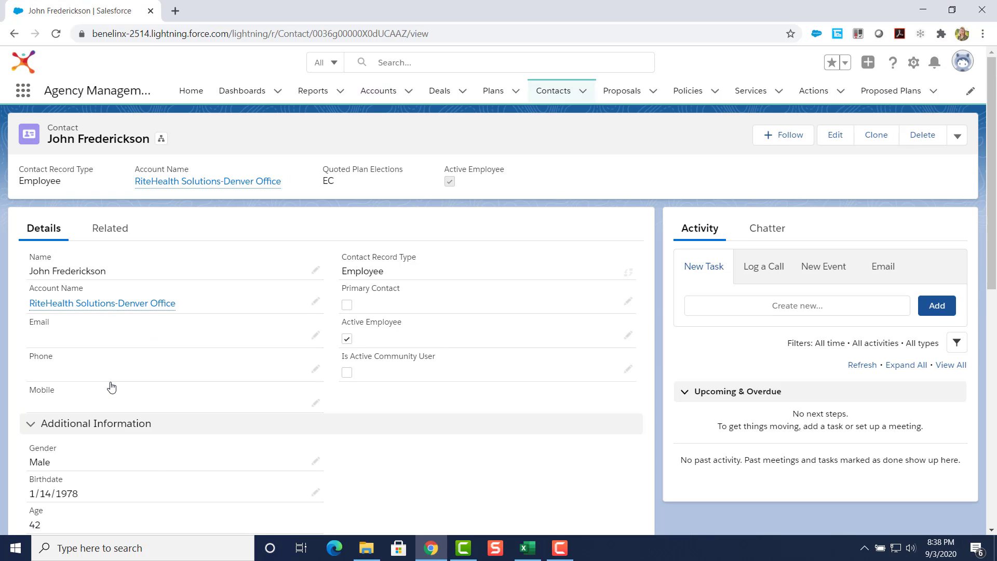
{"action": "scroll", "coordinate": [124, 339], "scroll_direction": "down", "scroll_amount": 6}
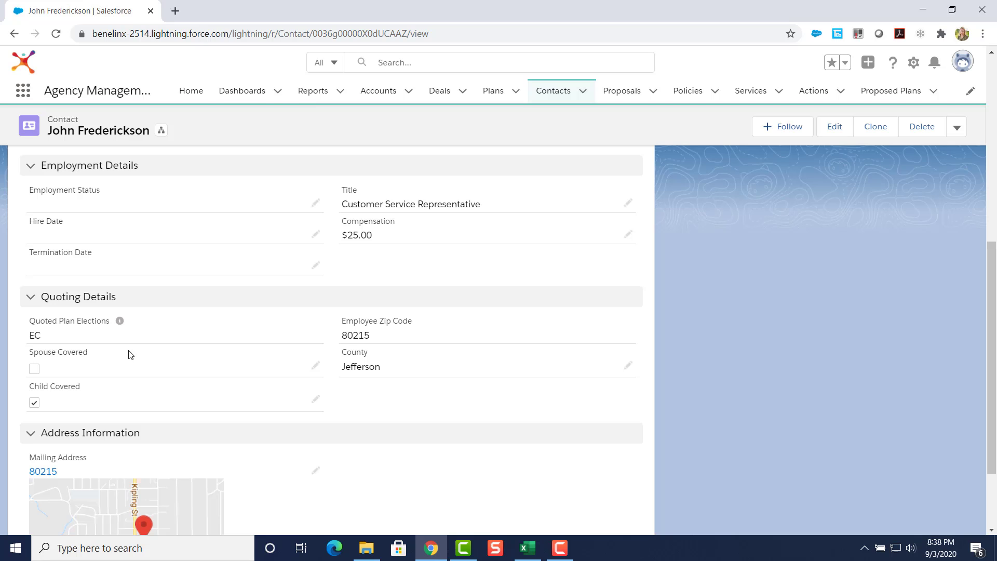
{"action": "scroll", "coordinate": [126, 353], "scroll_direction": "up", "scroll_amount": 6}
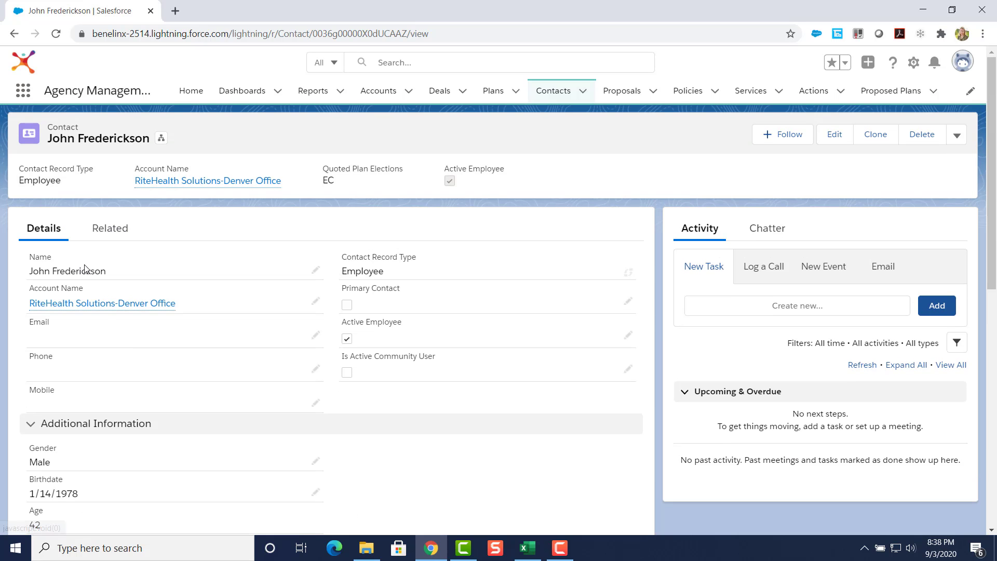
{"action": "left_click", "coordinate": [108, 228]}
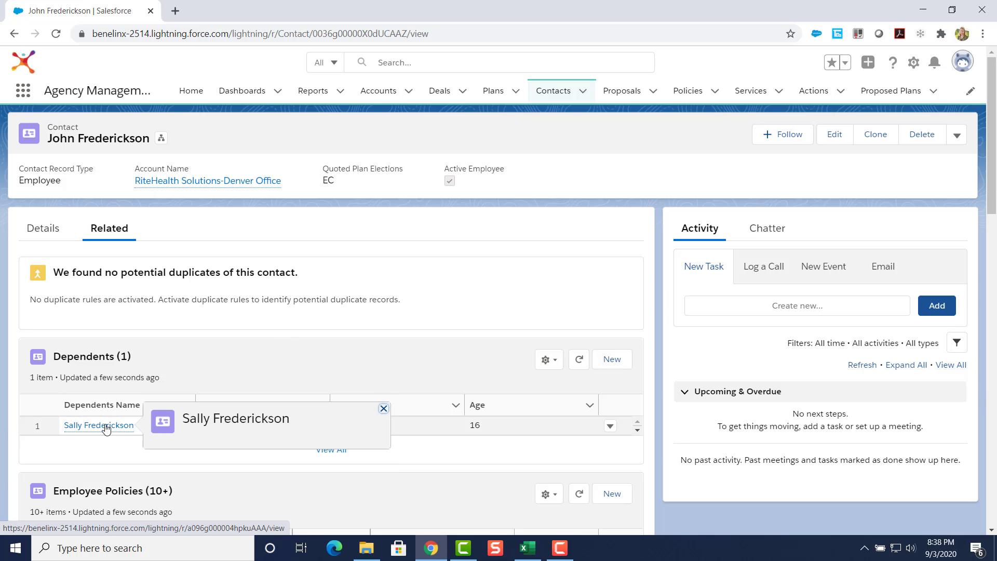
{"action": "left_click", "coordinate": [44, 240]}
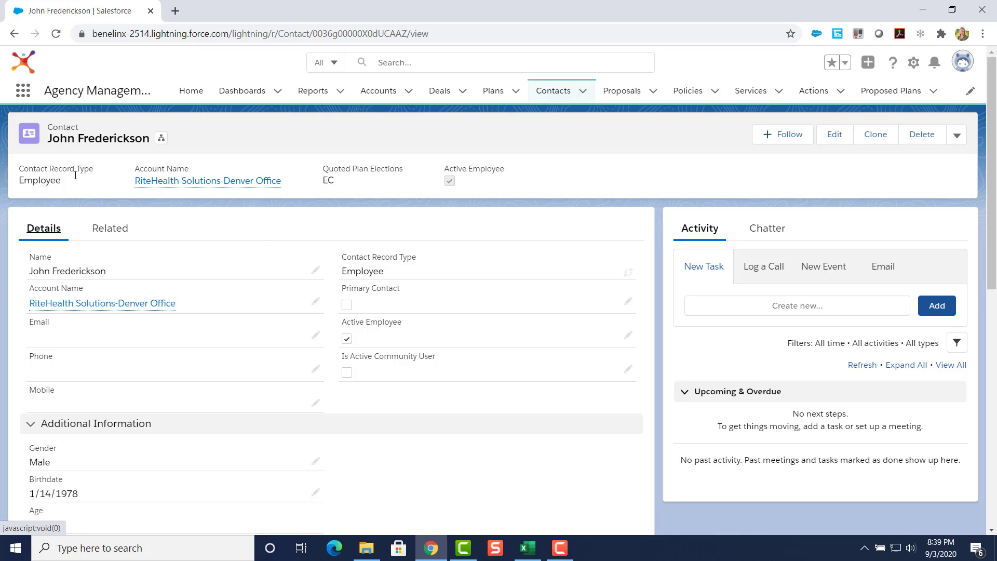
Step: Open RiteHealth Solutions-Denver Office from the Business Location (LOC) Accounts list and view its related contacts
{"action": "left_click", "coordinate": [371, 92]}
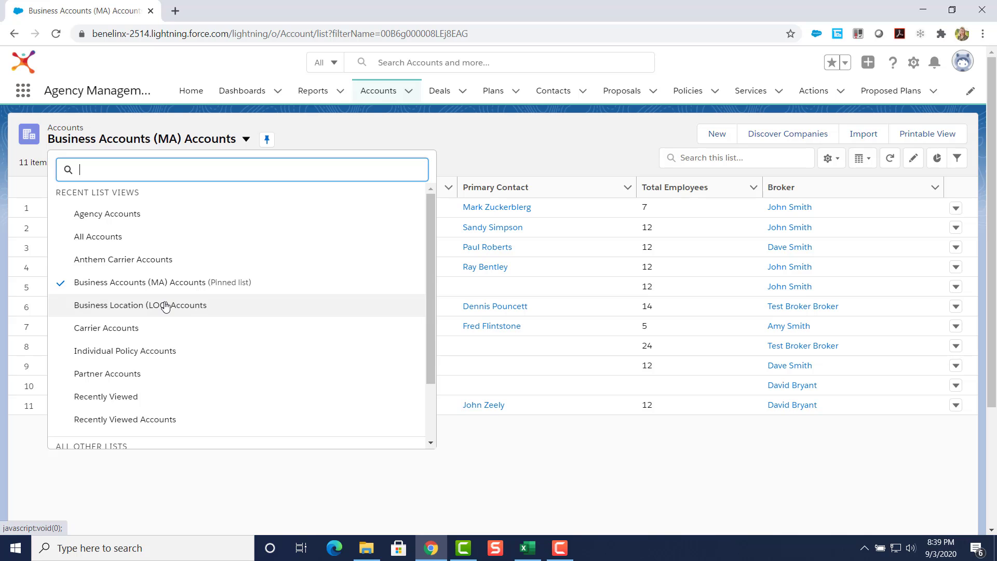
{"action": "left_click", "coordinate": [129, 308]}
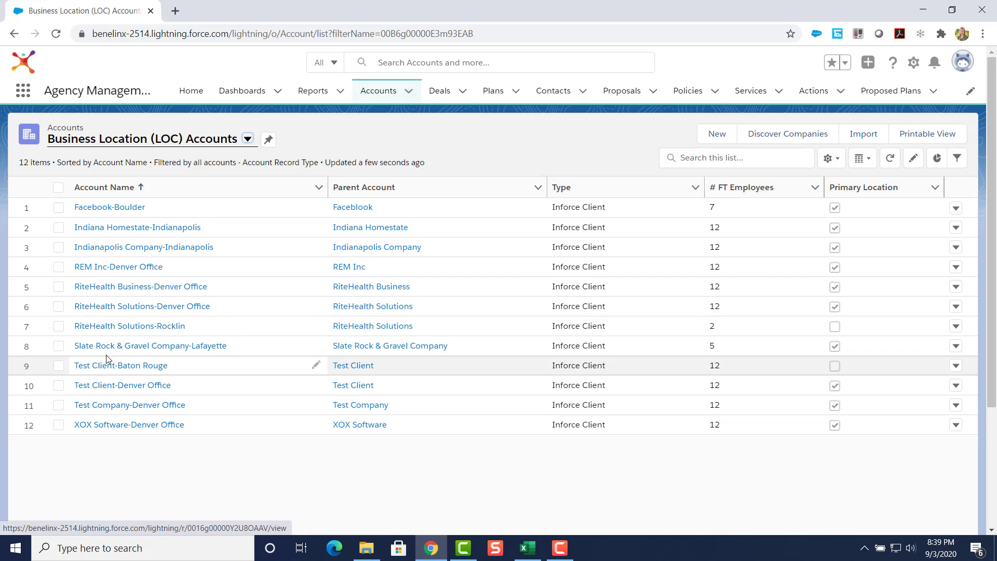
{"action": "left_click", "coordinate": [121, 307]}
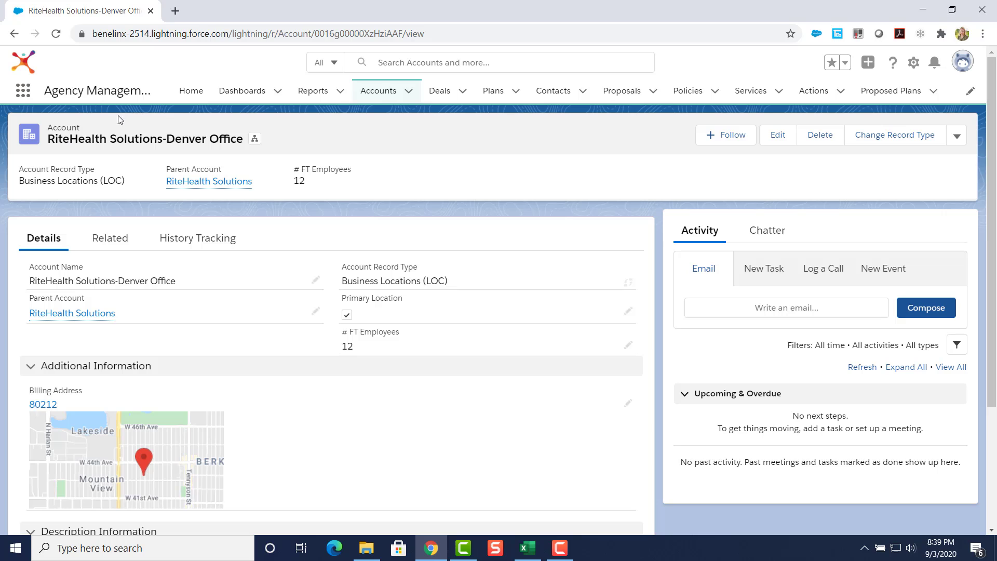
{"action": "left_click", "coordinate": [103, 239]}
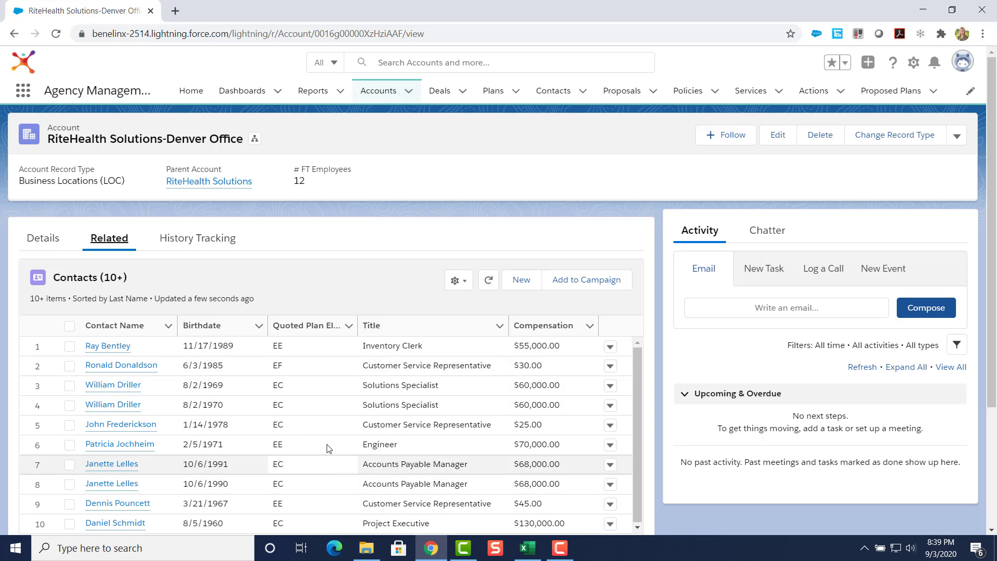
{"action": "scroll", "coordinate": [397, 318], "scroll_direction": "down", "scroll_amount": 1}
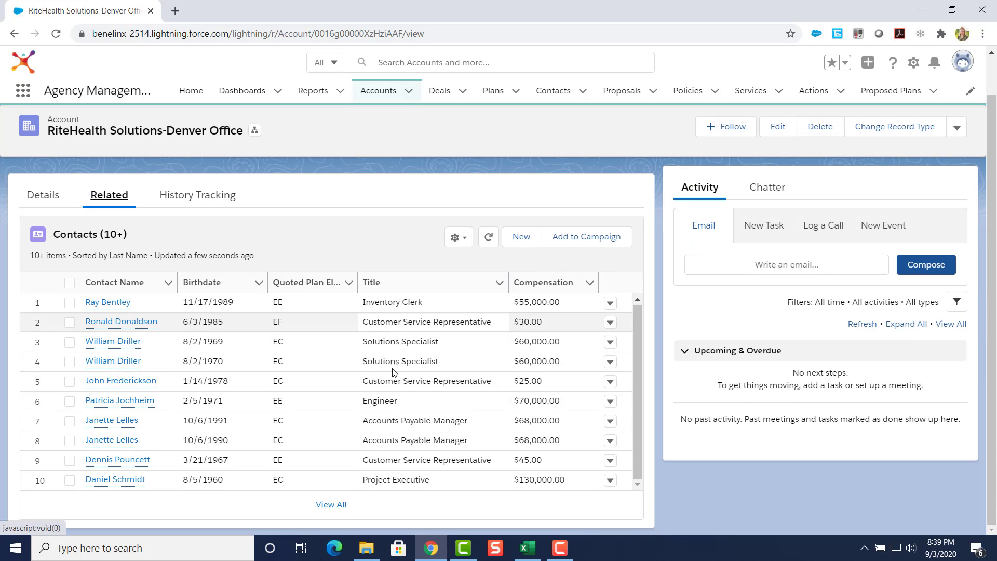